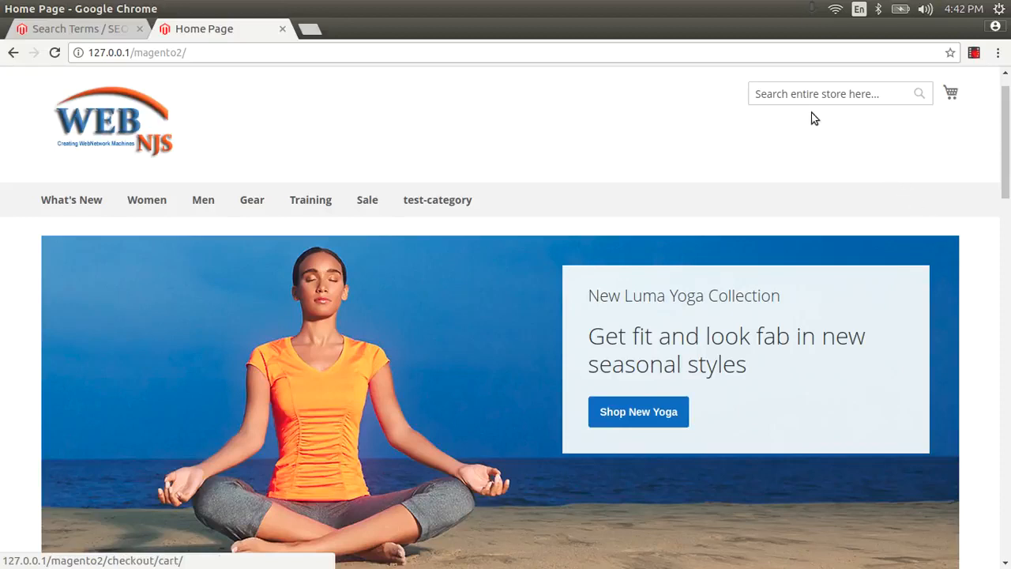
Search the storefront for "what is search terms" and look through the product results
left_click(805, 93)
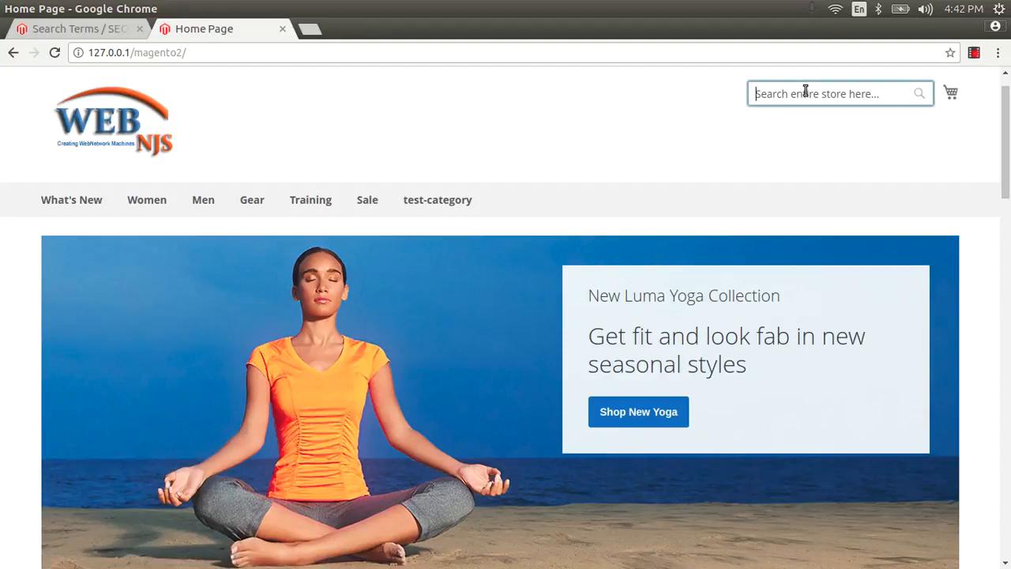
type("what is search terms")
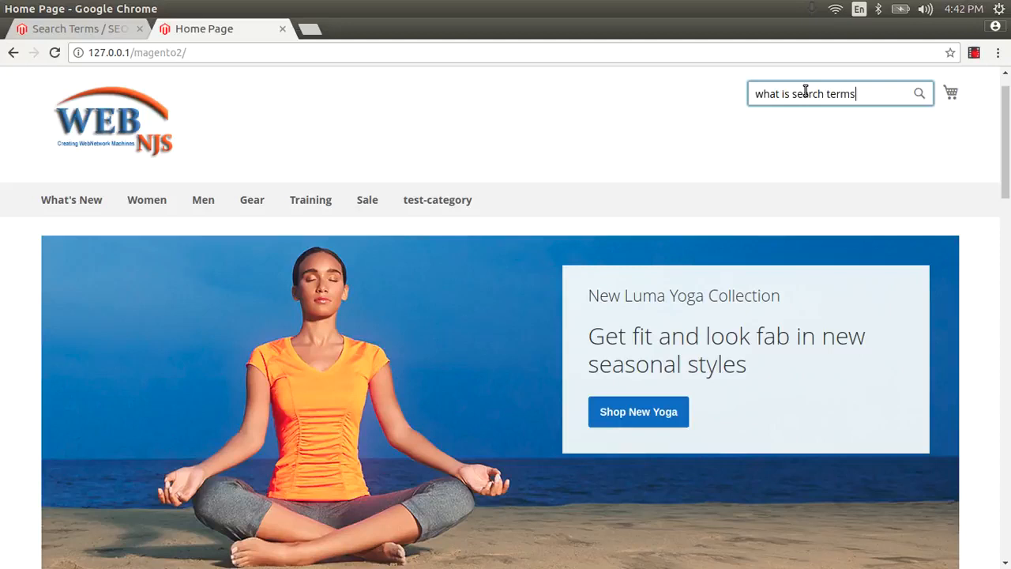
key("Return")
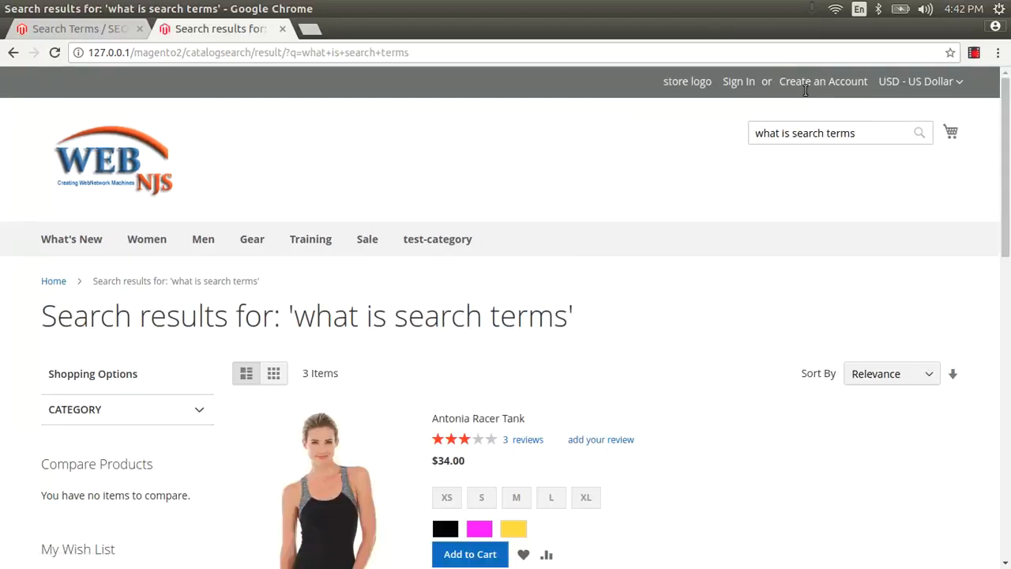
scroll(506, 345, "down", 5)
scroll(390, 311, "down", 10)
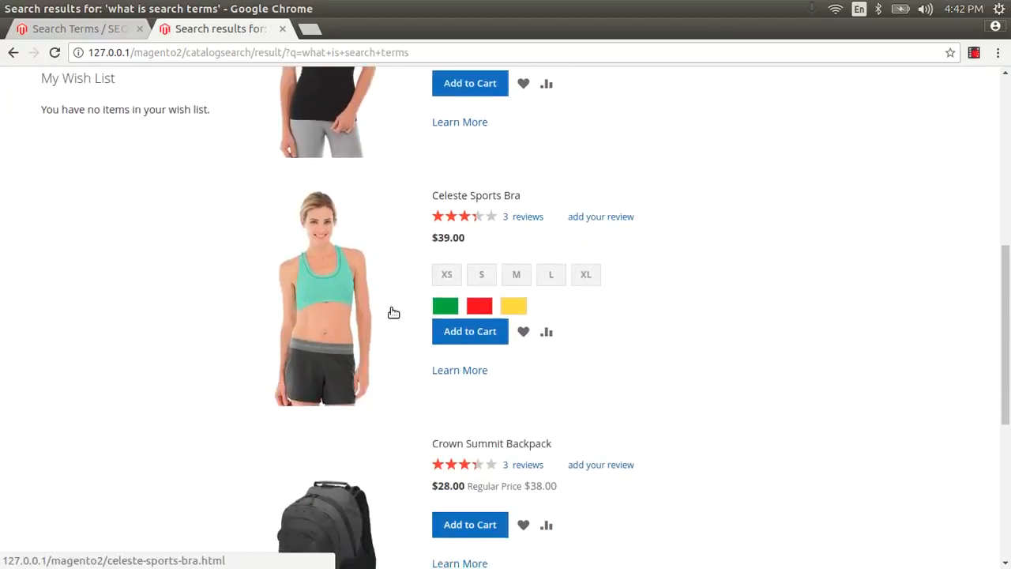
scroll(390, 311, "up", 15)
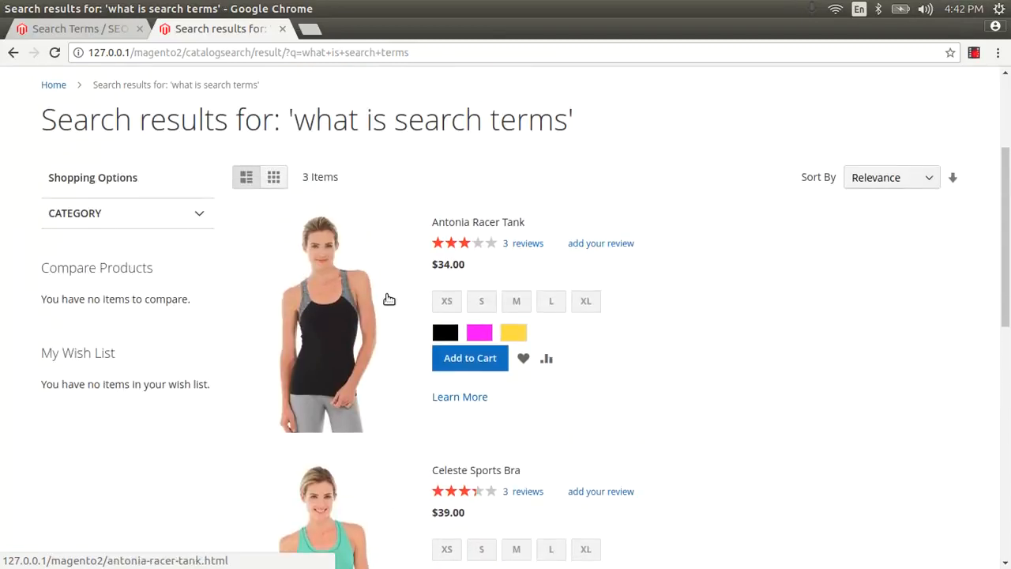
Reload the Search Terms list in the Magento admin and check the entry for "what is search terms"
left_click(100, 31)
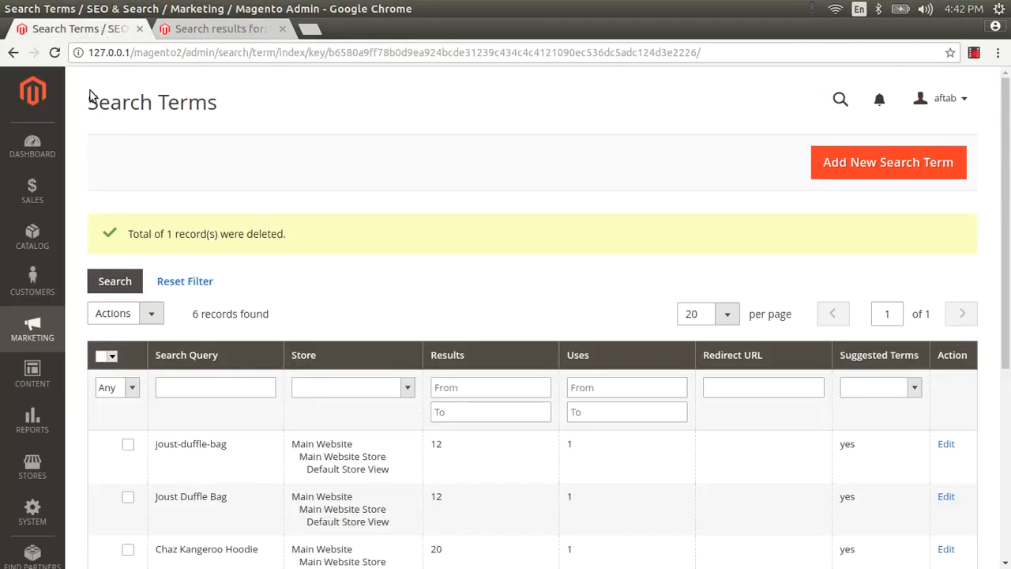
left_click(35, 335)
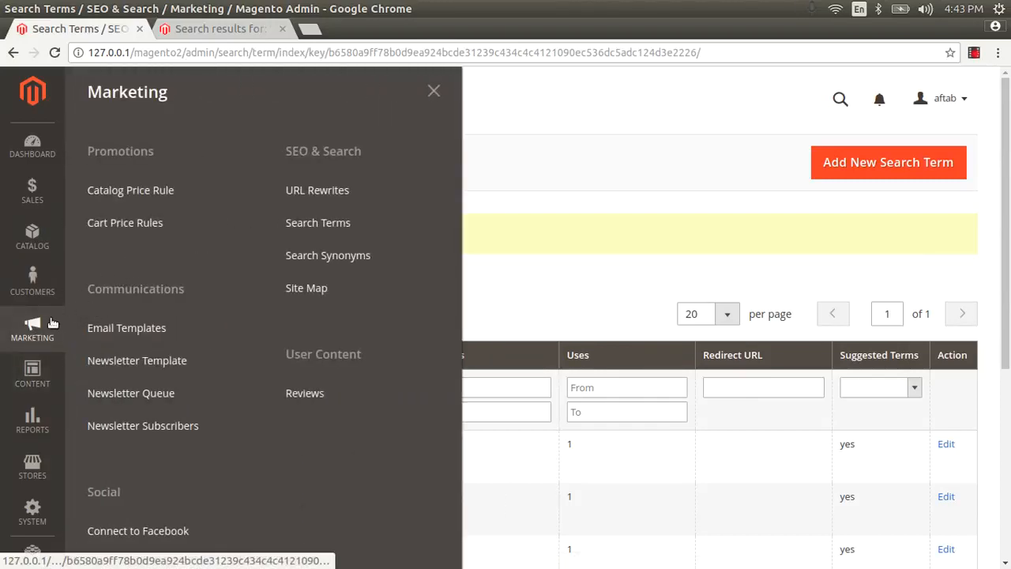
left_click(319, 223)
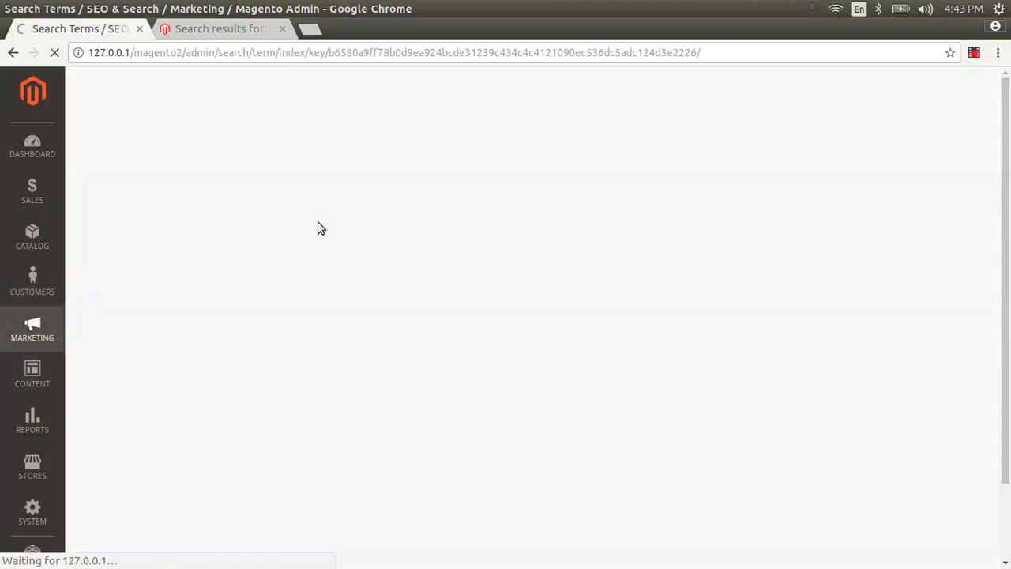
scroll(321, 222, "down", 3)
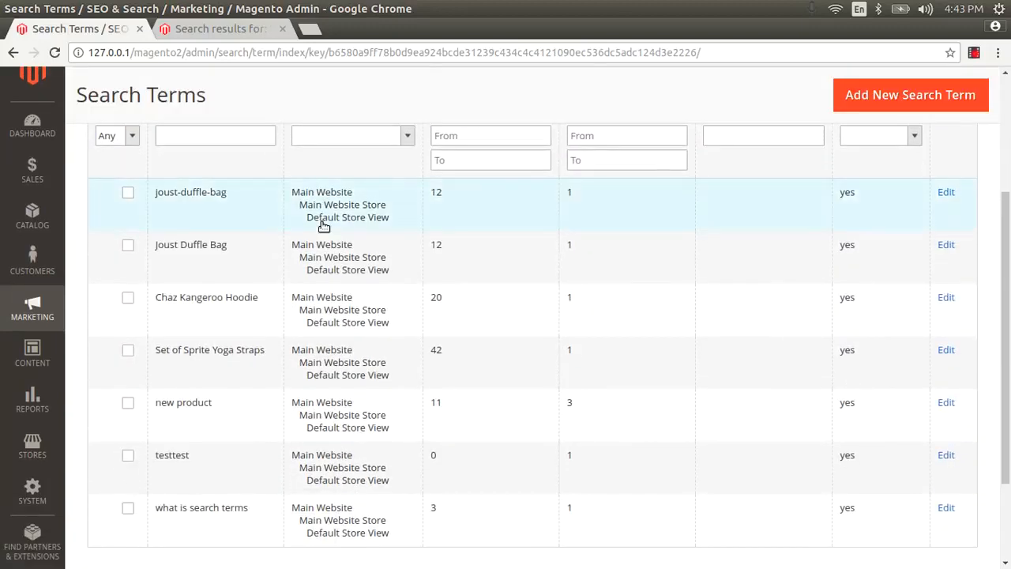
scroll(322, 224, "down", 3)
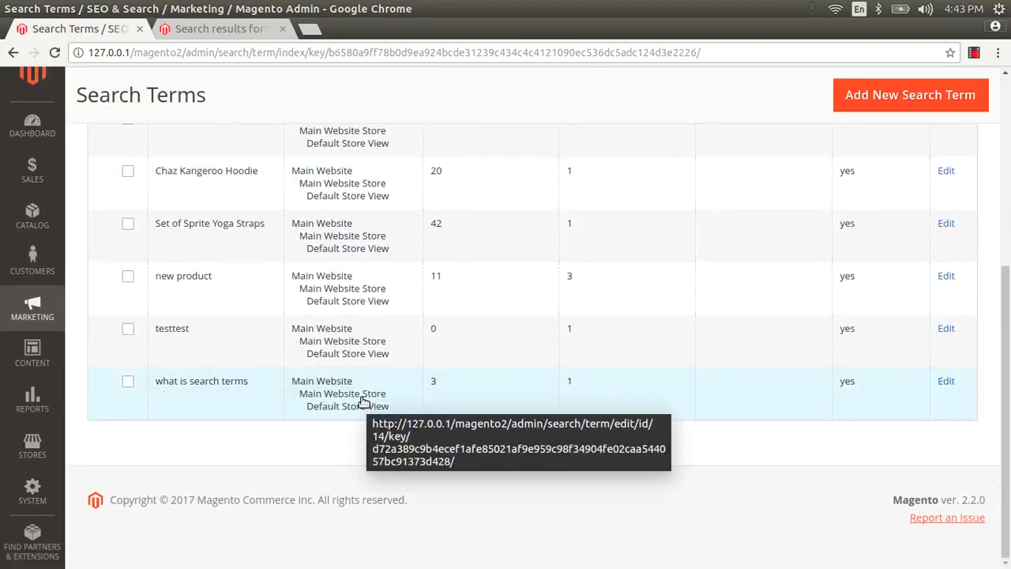
scroll(465, 341, "up", 5)
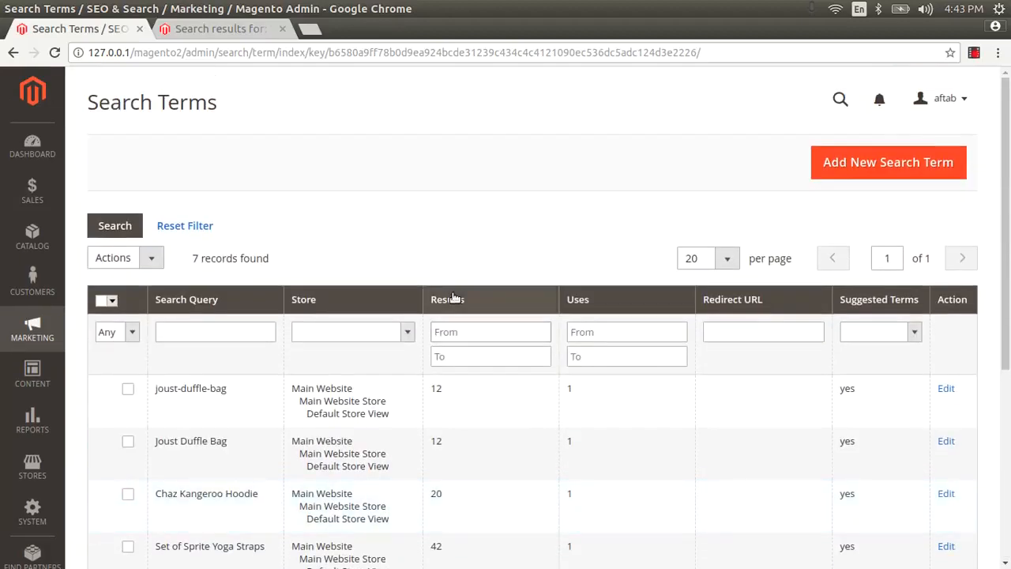
scroll(454, 297, "down", 6)
Review the products on the storefront results page to compare them with the recorded number of results
left_click(240, 31)
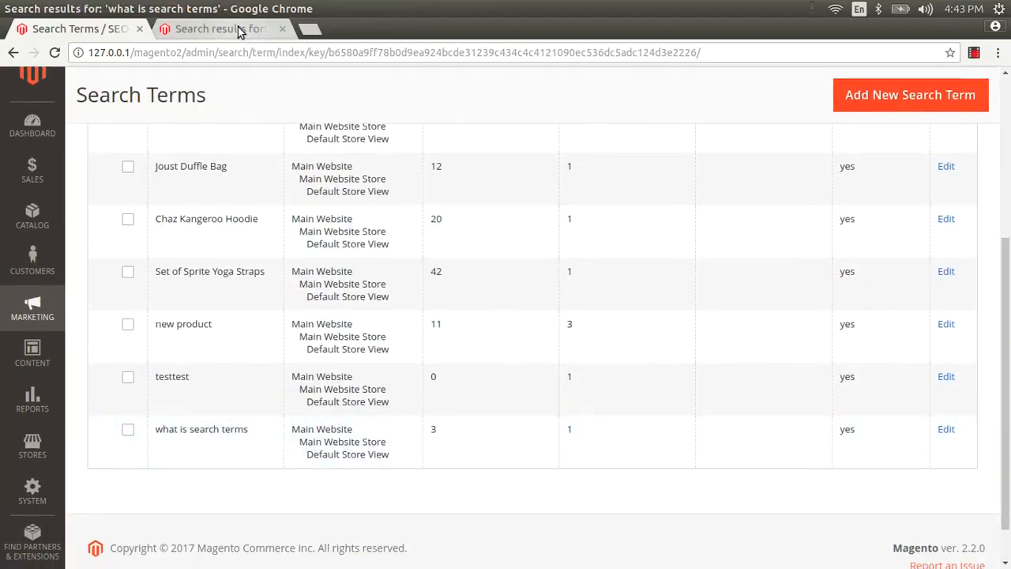
scroll(327, 197, "down", 7)
scroll(277, 235, "up", 3)
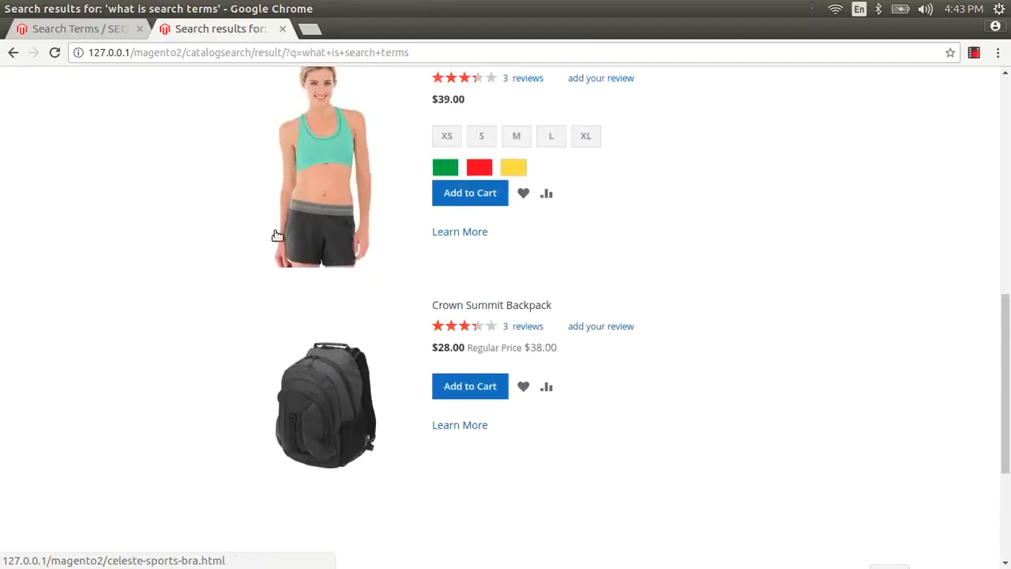
Check the Uses and Suggested Terms values of the "what is search terms" entry in the admin list
left_click(77, 33)
scroll(580, 348, "up", 5)
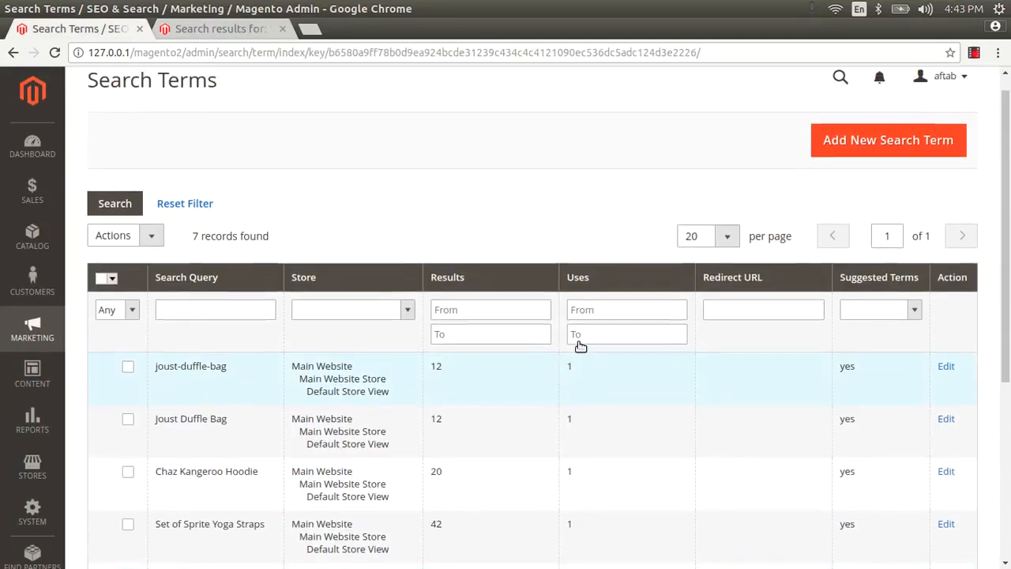
scroll(584, 379, "down", 5)
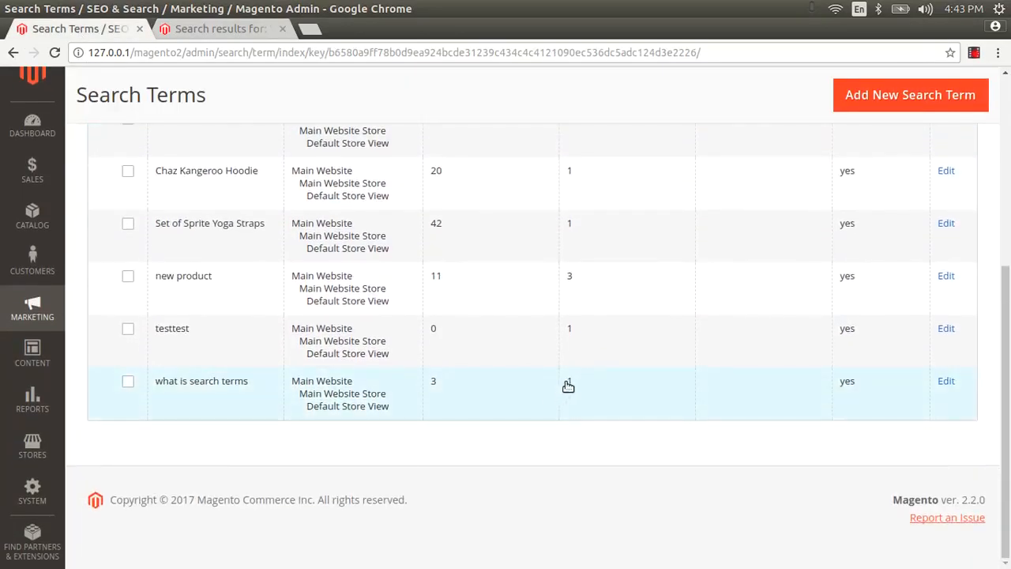
scroll(881, 371, "up", 5)
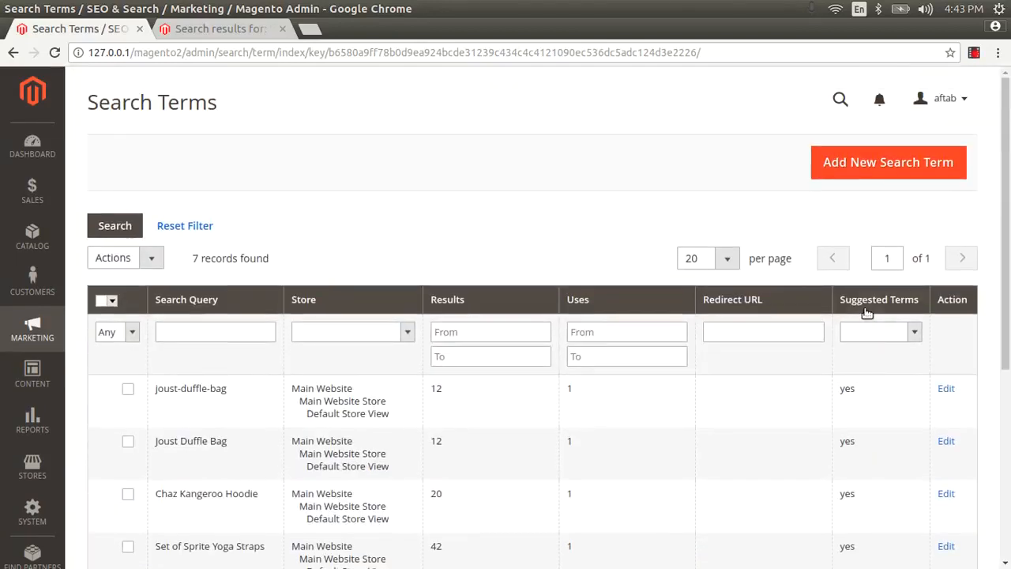
scroll(861, 334, "down", 5)
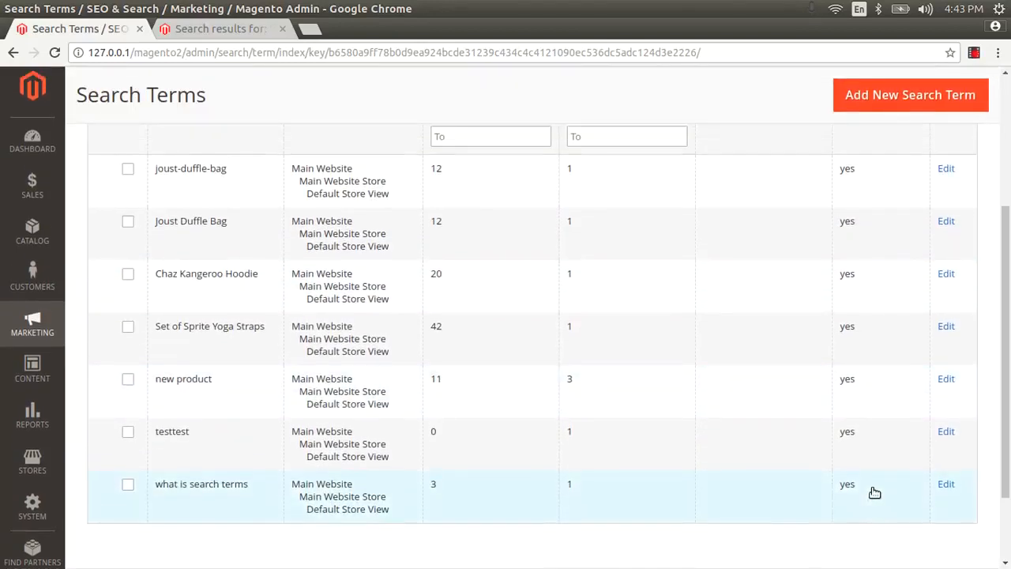
scroll(874, 492, "up", 3)
Run the storefront search for "what is search terms" a second time and look over its results
left_click(238, 31)
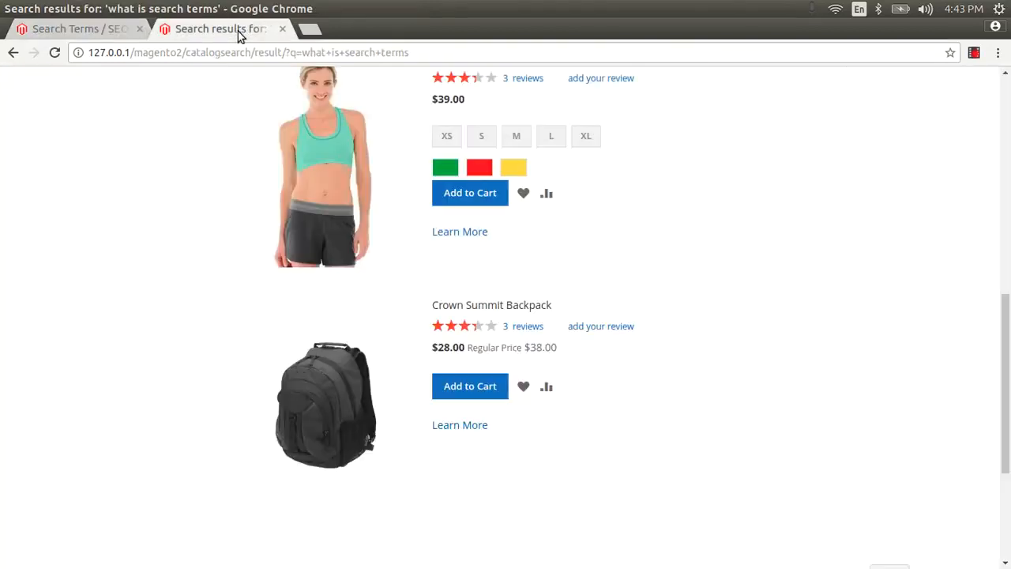
scroll(569, 139, "up", 10)
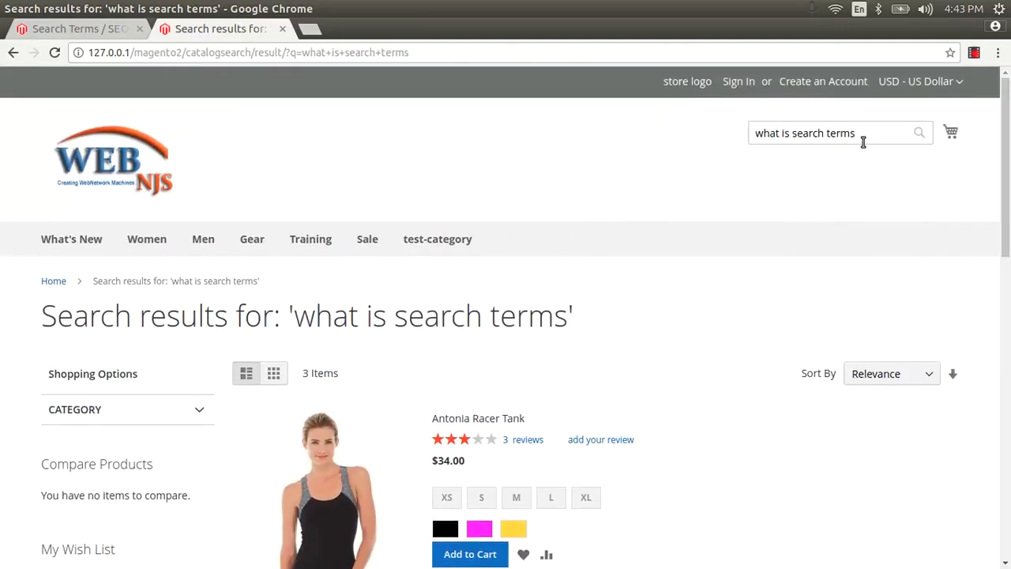
left_click(868, 135)
key("Return")
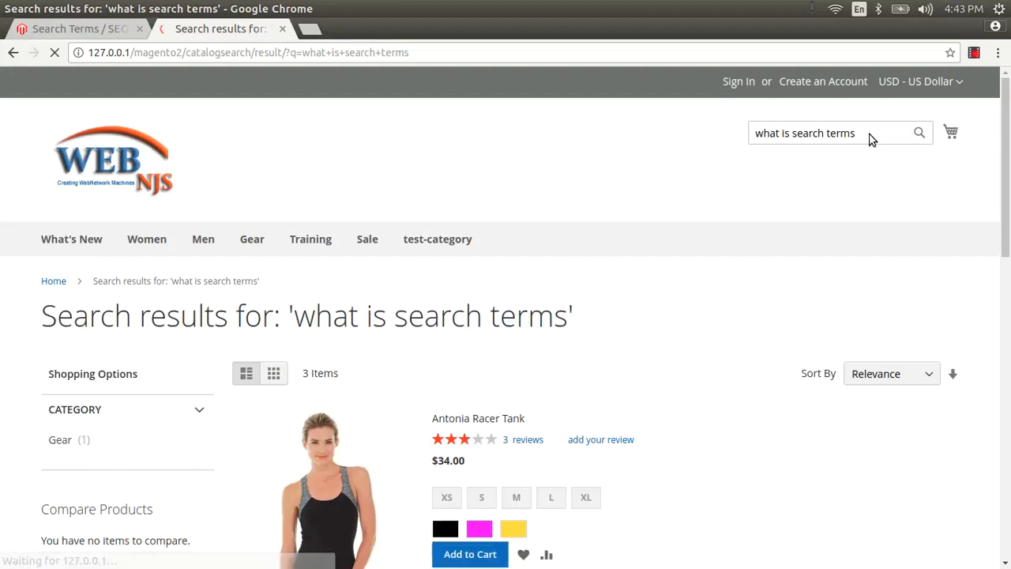
scroll(545, 380, "down", 10)
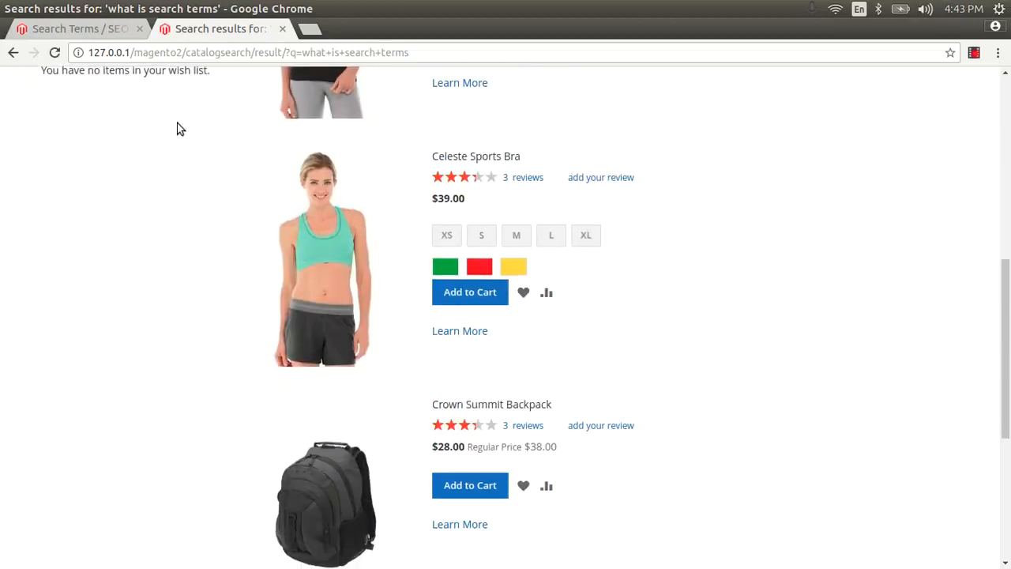
Refresh the admin Search Terms list and check the Uses count of the "what is search terms" entry
left_click(87, 30)
key("F5")
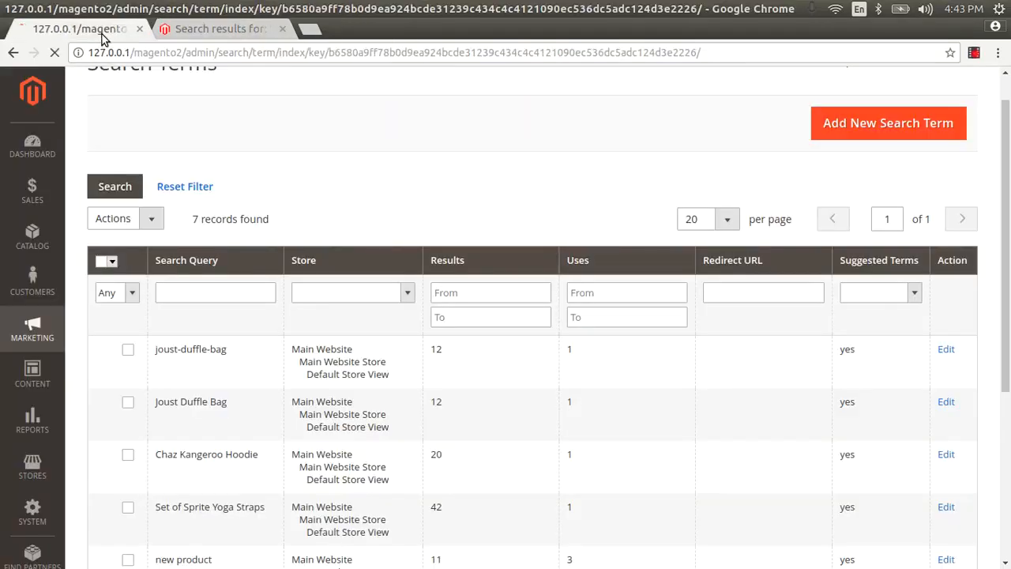
scroll(500, 220, "down", 2)
scroll(500, 220, "down", 5)
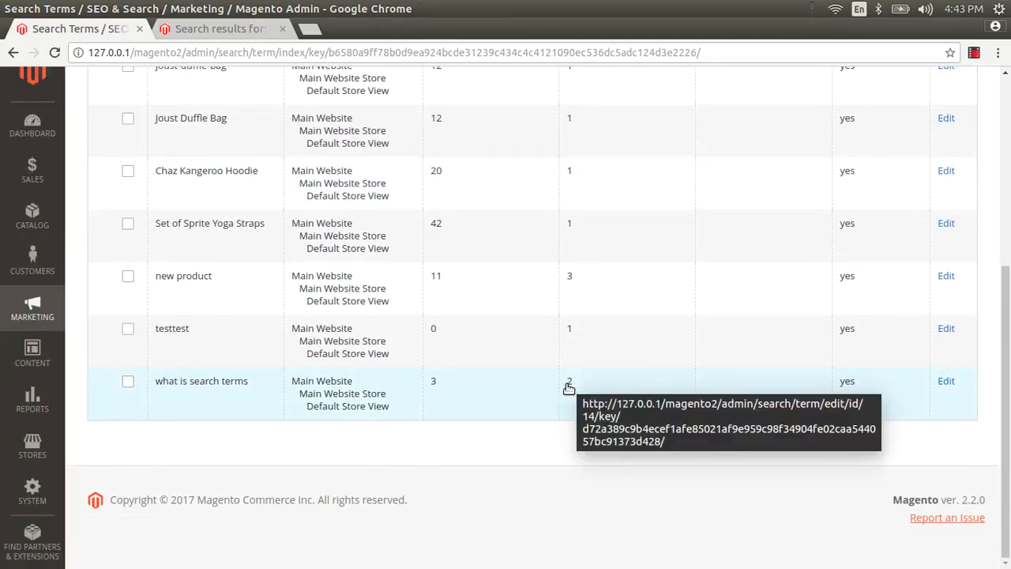
scroll(582, 378, "up", 6)
scroll(582, 378, "up", 1)
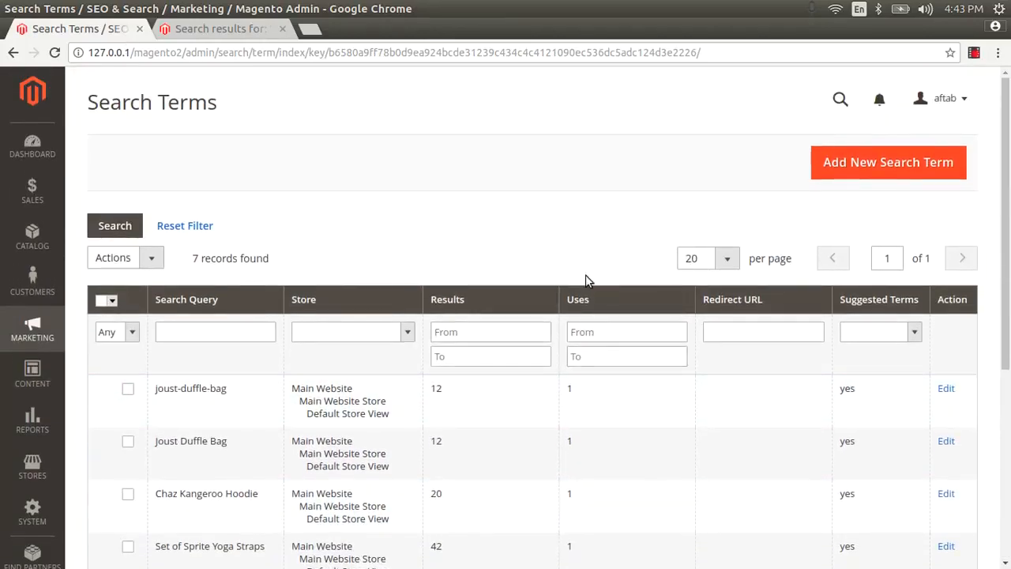
scroll(598, 356, "down", 7)
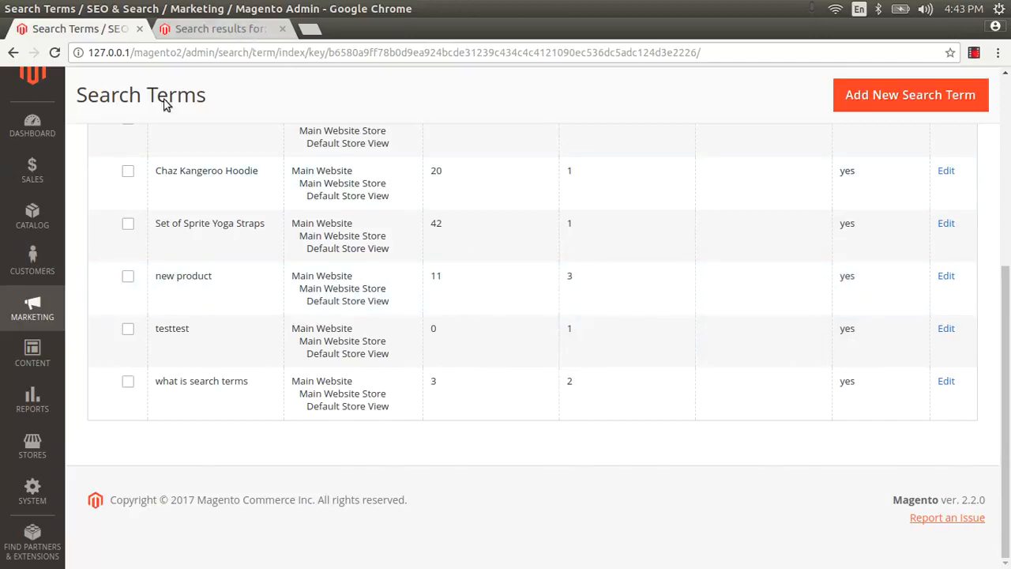
Reopen the Search Terms page under SEO & Search and review the listed queries and their columns
left_click(35, 312)
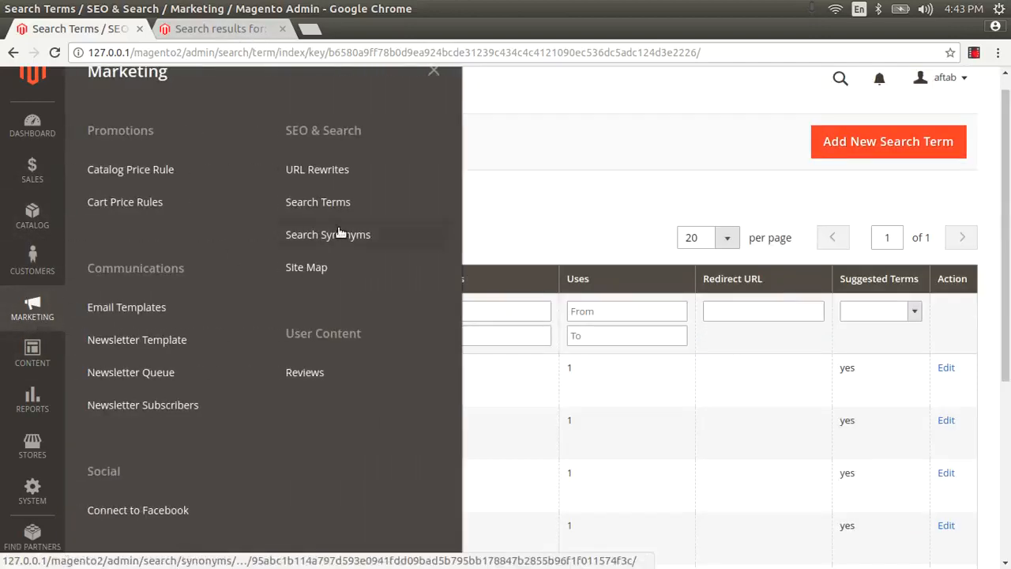
left_click(327, 201)
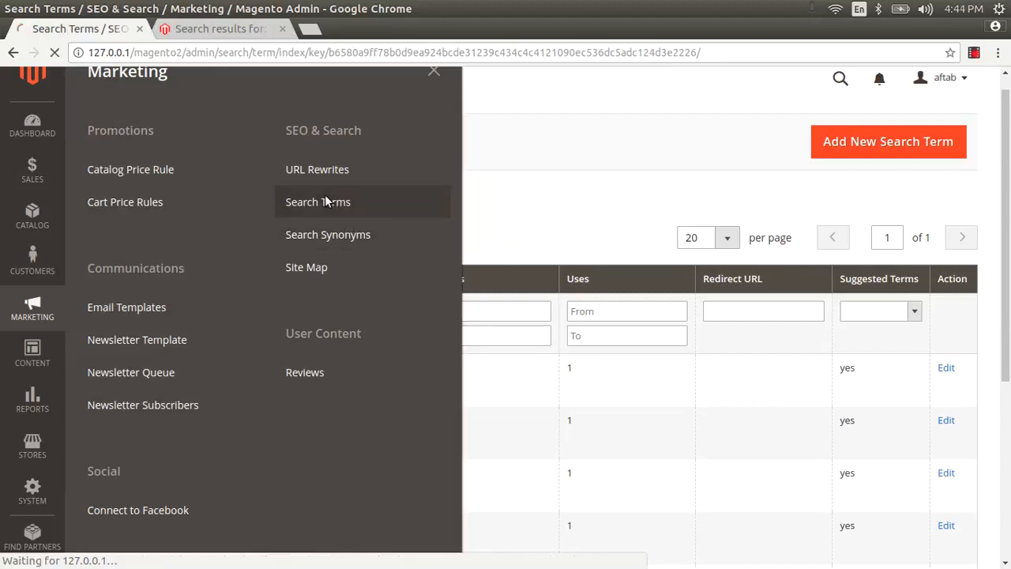
scroll(267, 250, "down", 5)
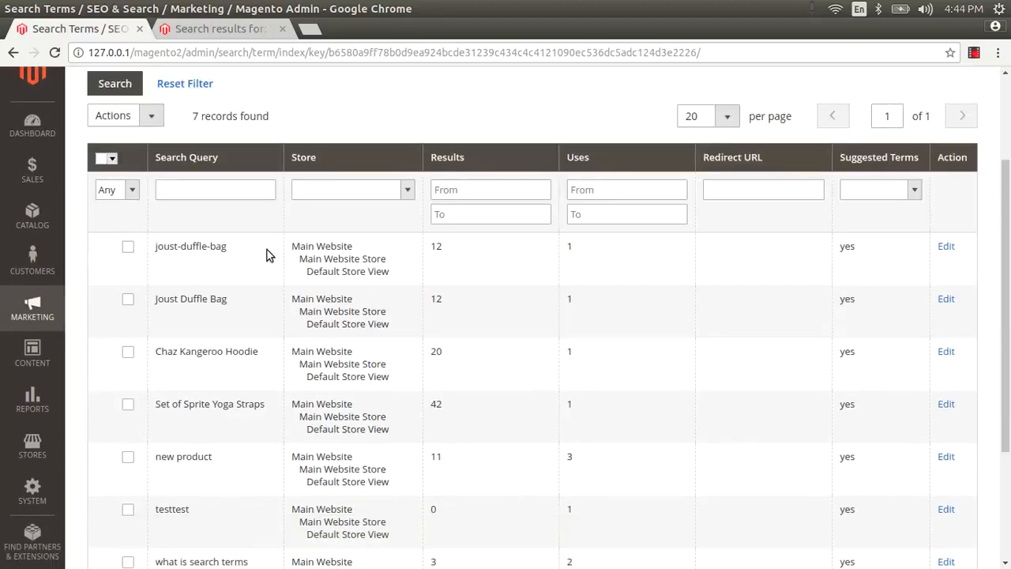
scroll(368, 413, "down", 3)
scroll(261, 251, "up", 4)
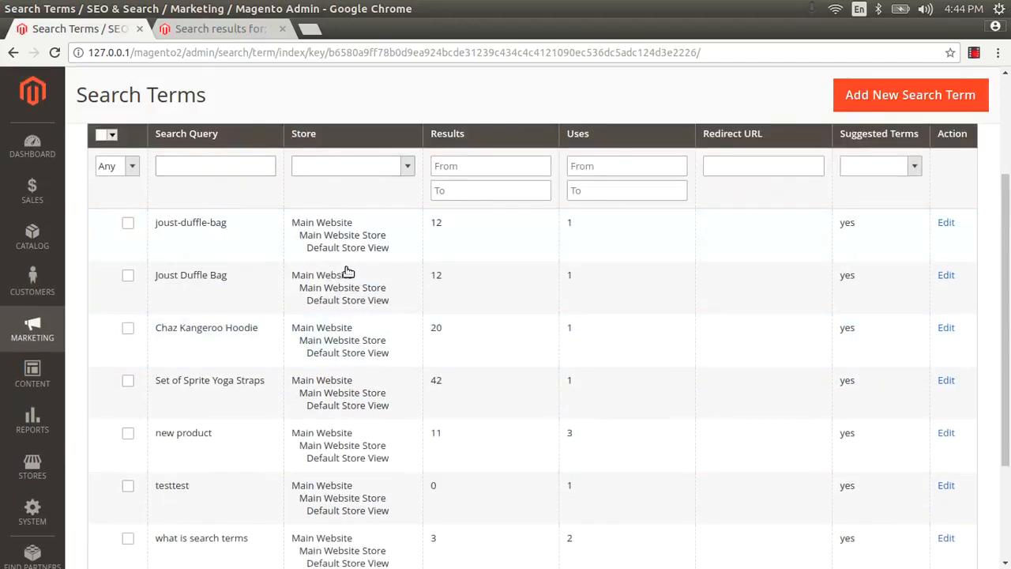
scroll(490, 435, "down", 3)
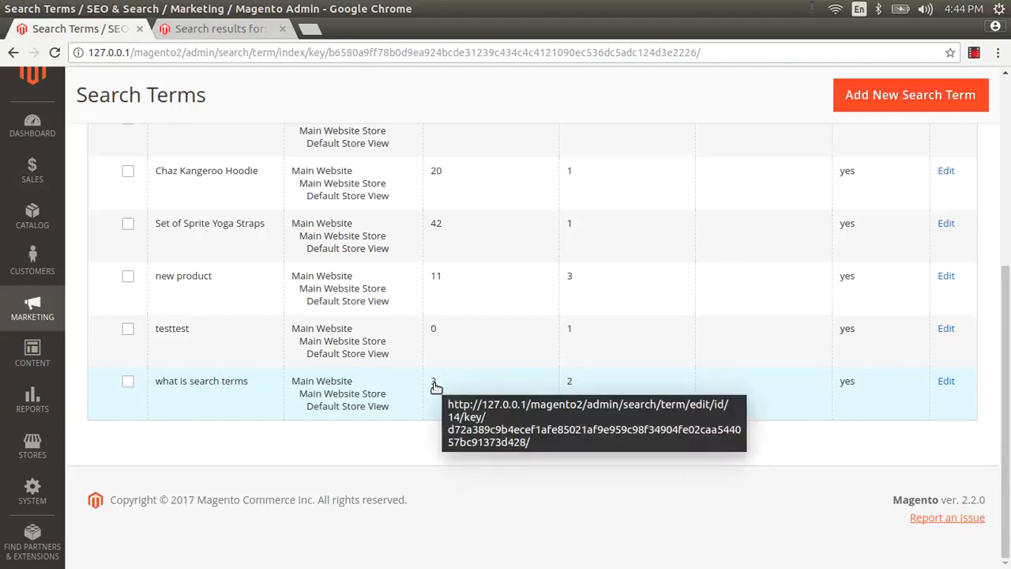
Open the "what is search terms" record, review its General Information fields, and return to the list without saving
left_click(435, 386)
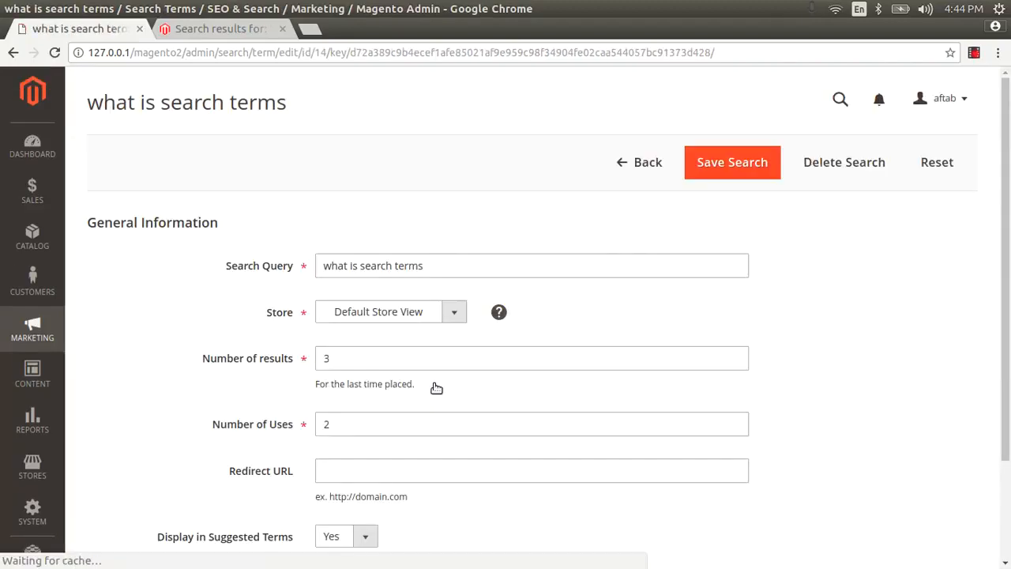
scroll(435, 386, "down", 3)
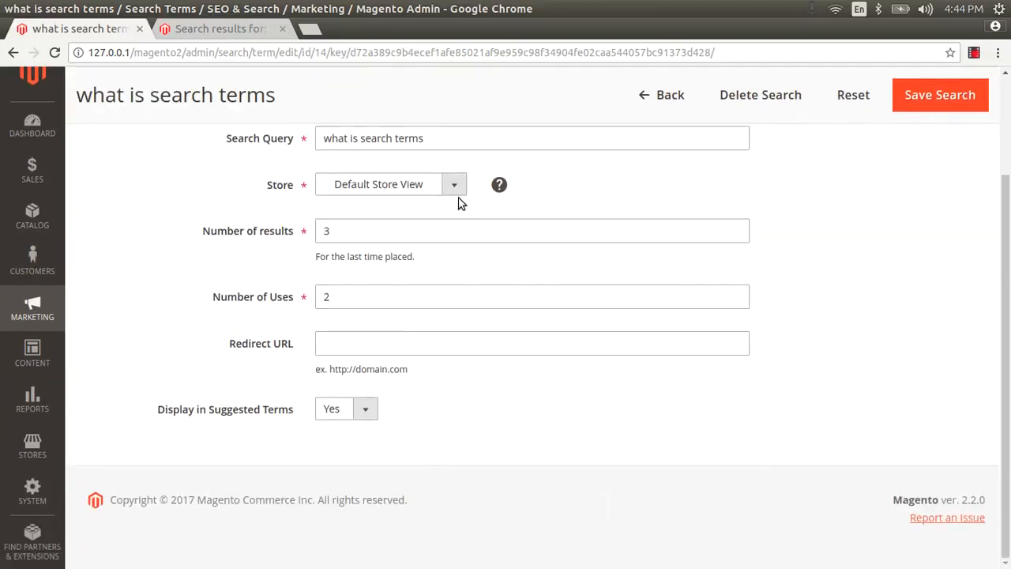
left_click(646, 96)
Examine the Results, Uses and Redirect URL columns for the "what is search terms" entry
scroll(623, 311, "down", 5)
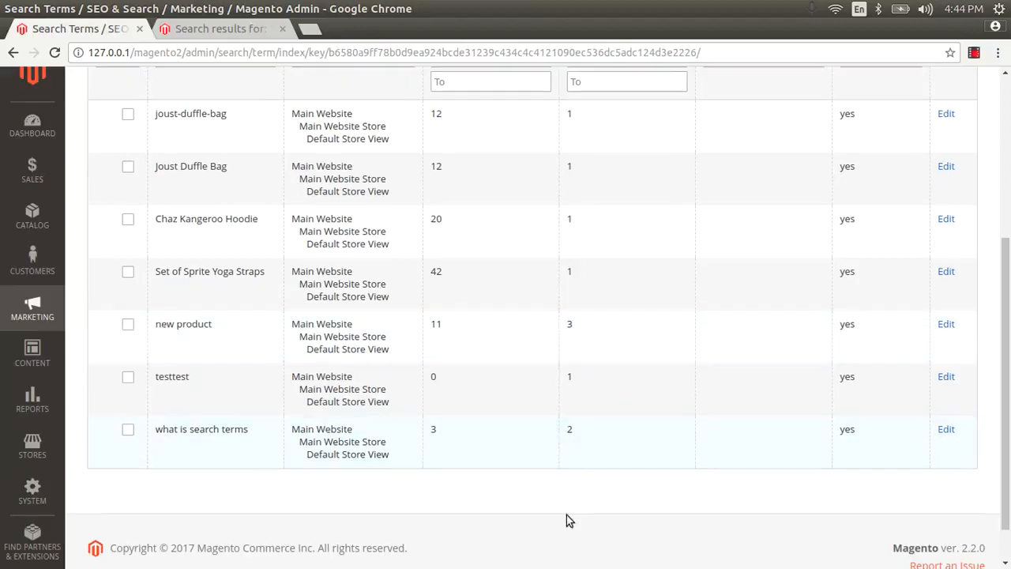
scroll(545, 271, "up", 5)
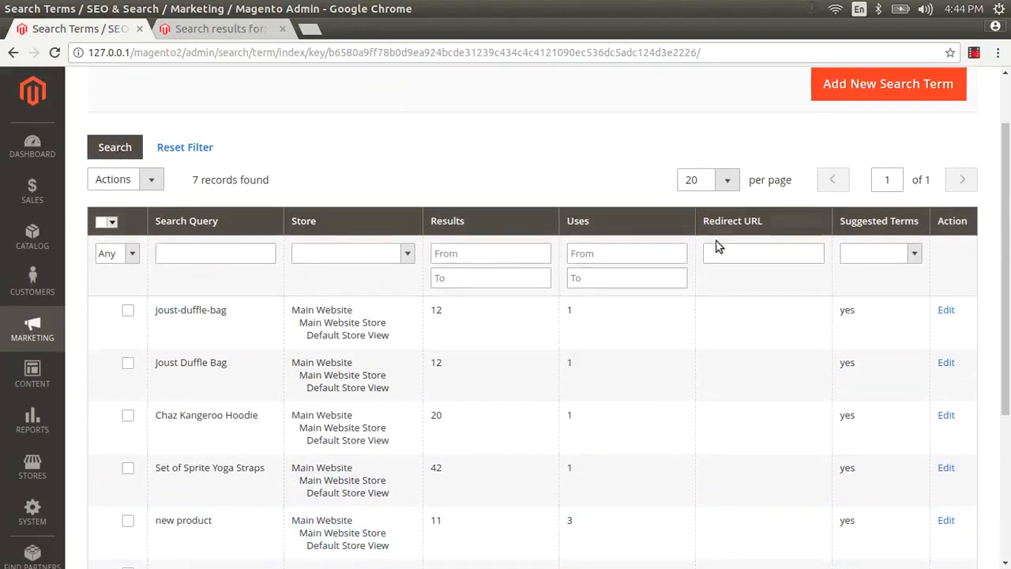
scroll(577, 268, "down", 5)
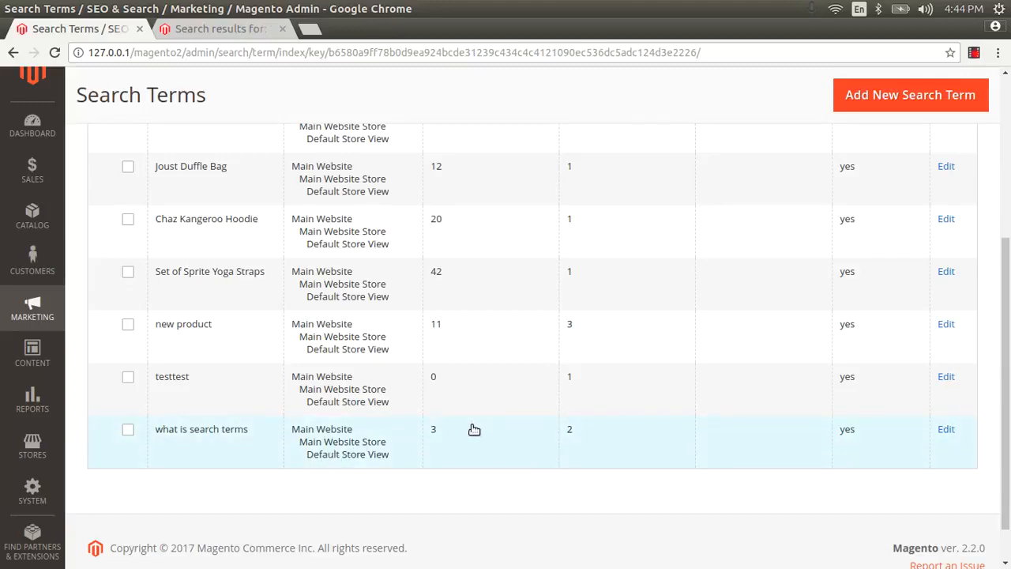
left_click(469, 433)
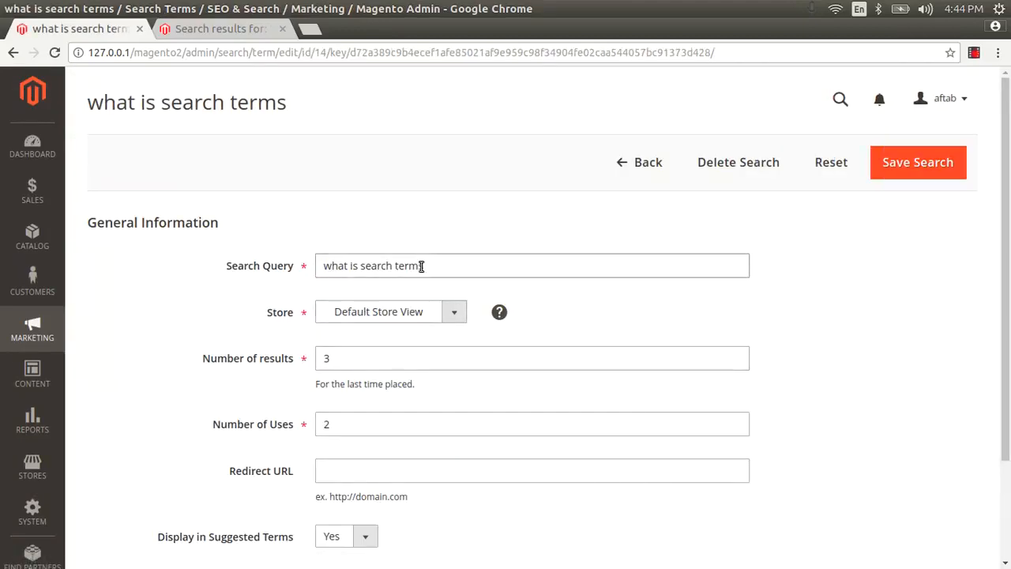
left_click_drag(433, 265, 332, 259)
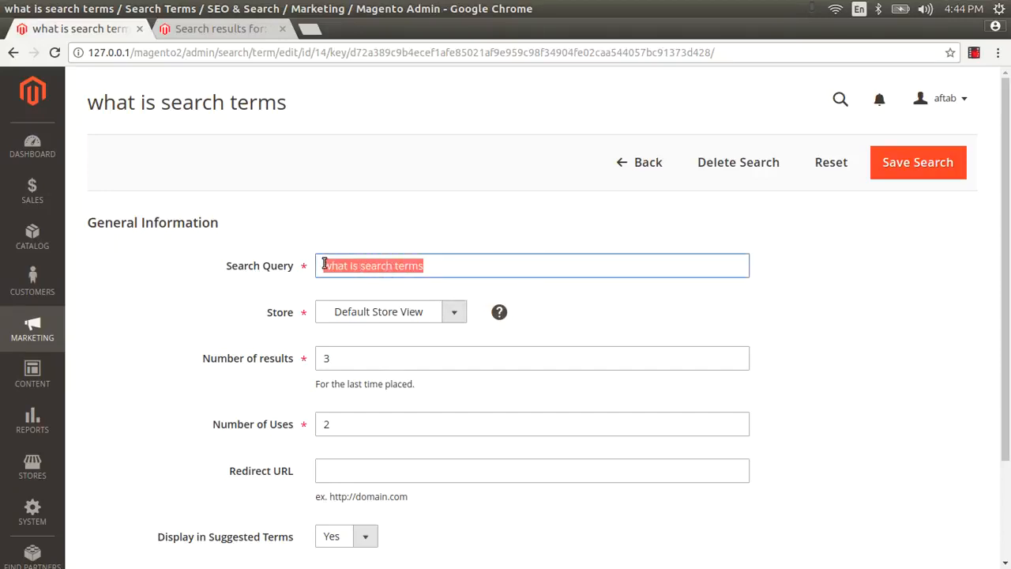
scroll(323, 264, "down", 3)
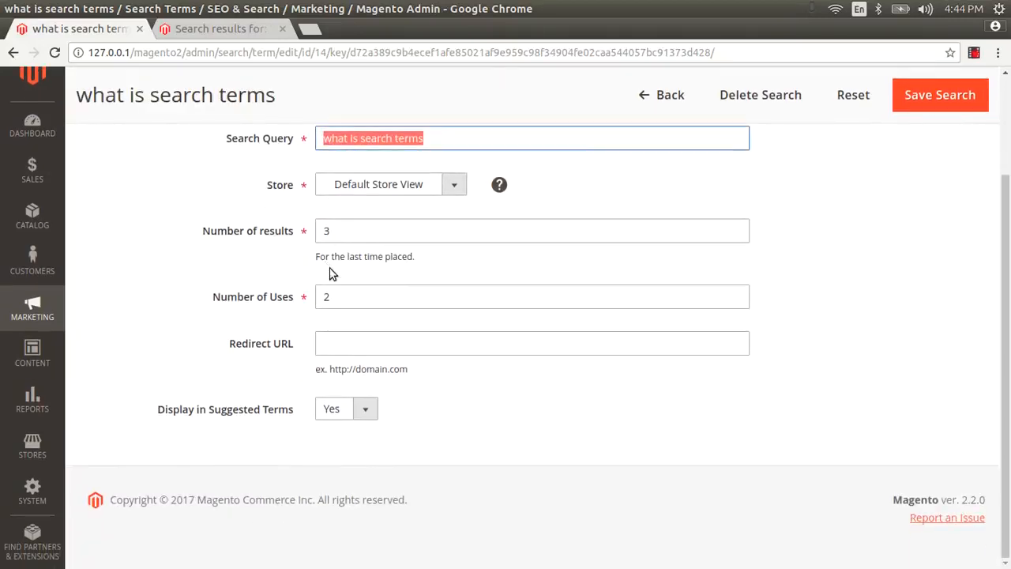
left_click(358, 341)
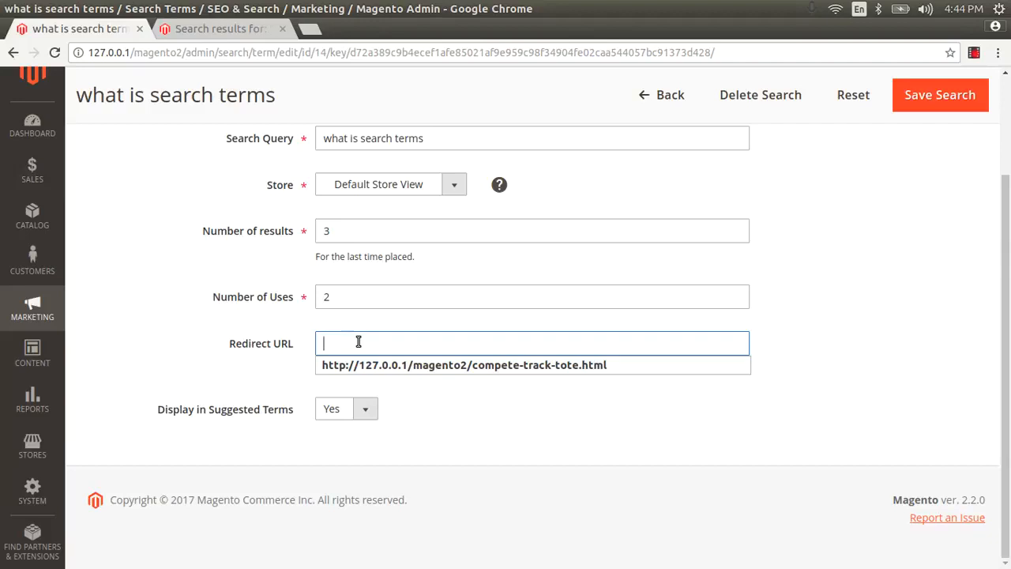
left_click(369, 361)
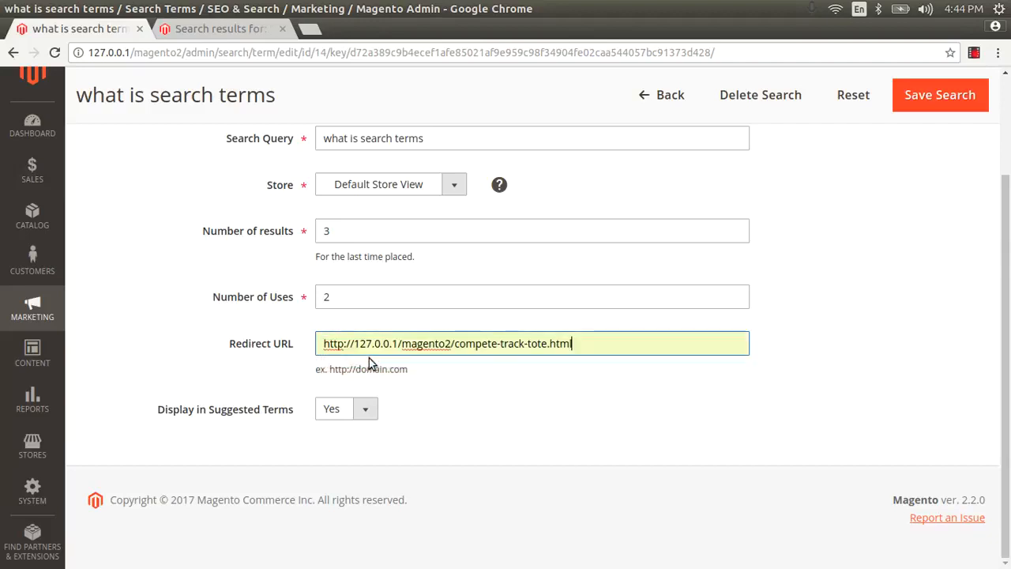
Open the storefront's About us page in a new browser tab and select its address
left_click(214, 31)
scroll(252, 316, "down", 4)
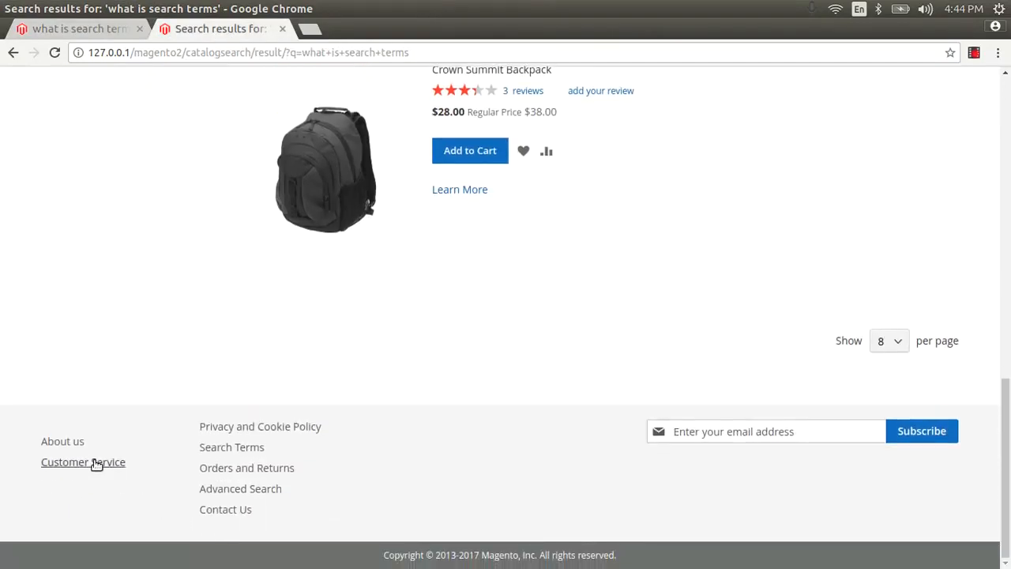
right_click(75, 443)
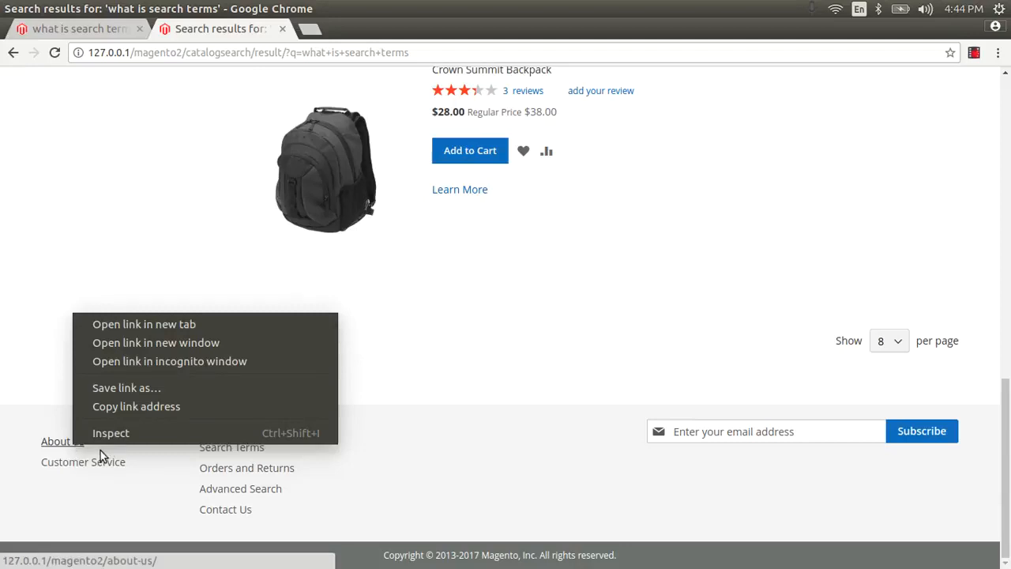
left_click(145, 323)
left_click(368, 31)
left_click(348, 53)
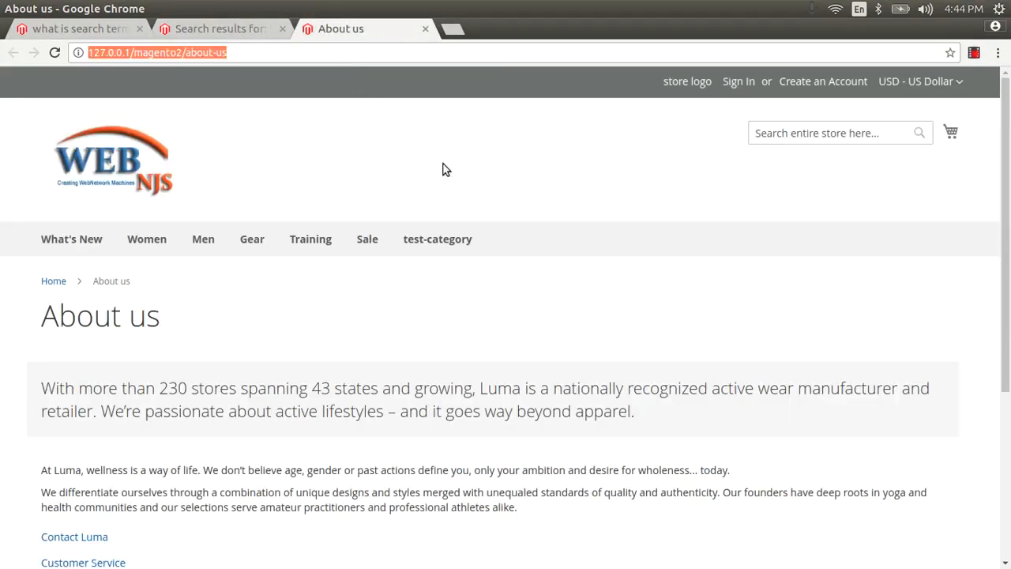
Go to the storefront's Contact Us page and copy its address
scroll(605, 266, "down", 5)
left_click(247, 512)
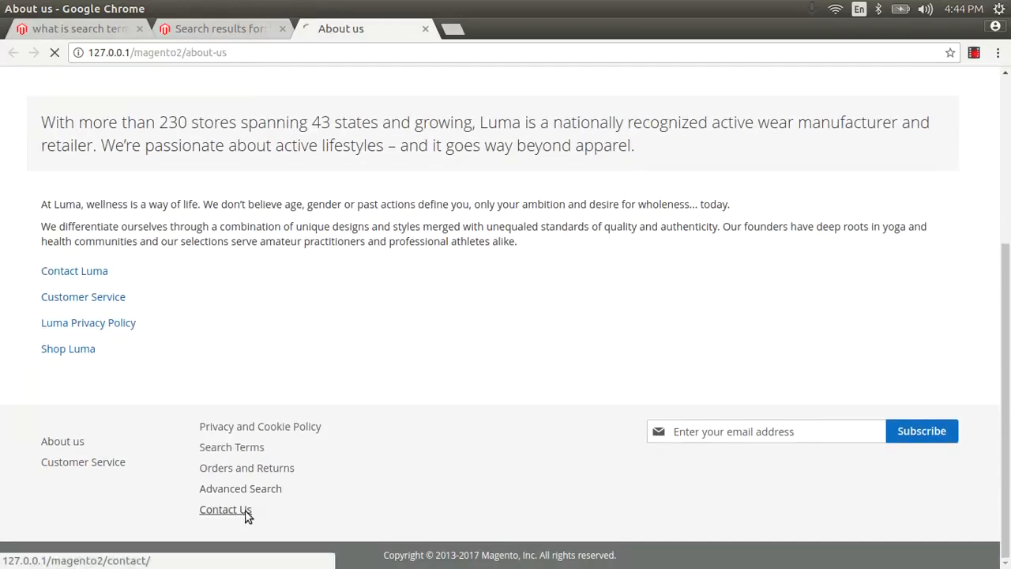
left_click(233, 49)
key("ctrl+c")
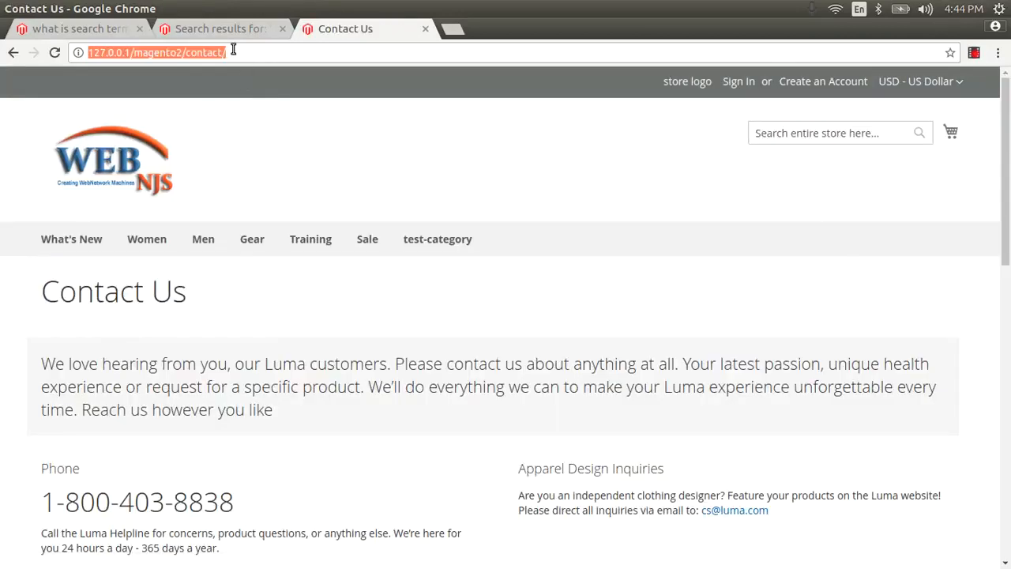
left_click(115, 30)
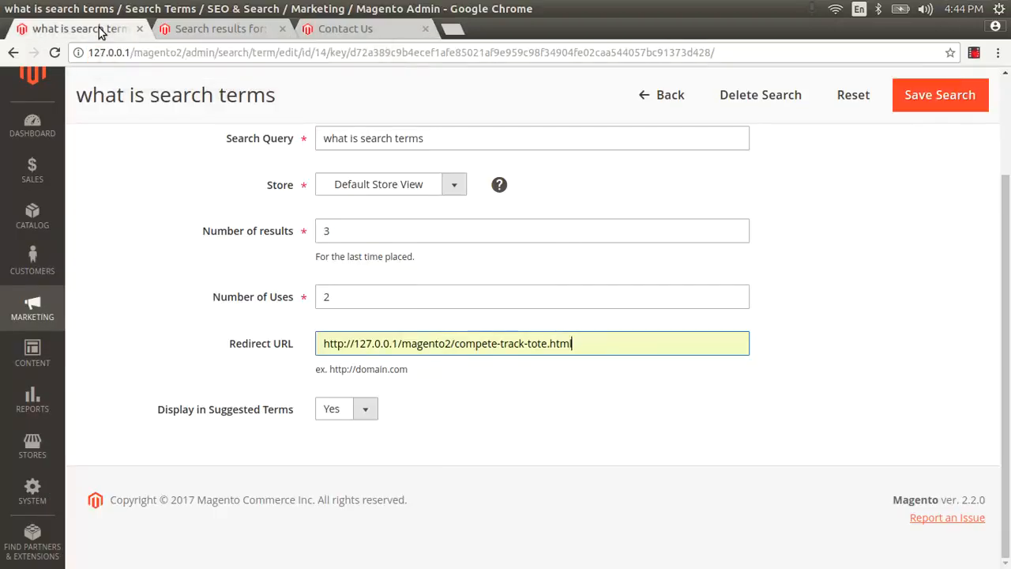
left_click(600, 346)
key("ctrl+a")
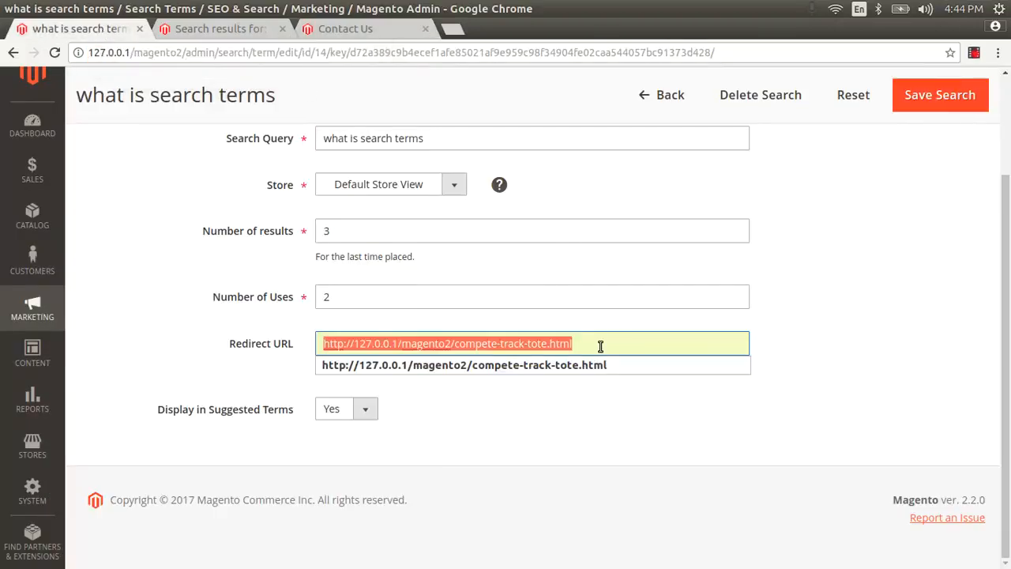
key("ctrl+v")
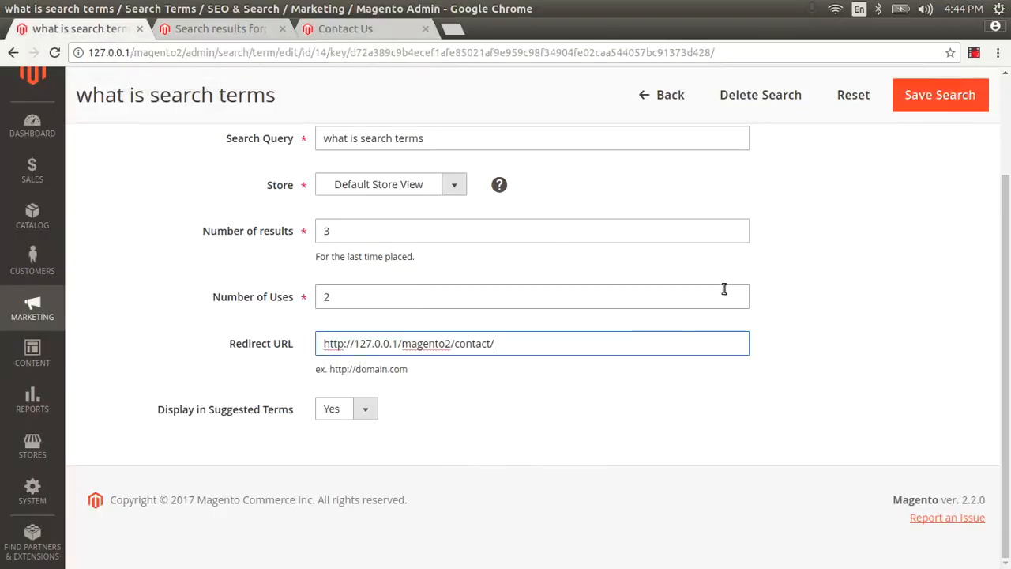
left_click(912, 95)
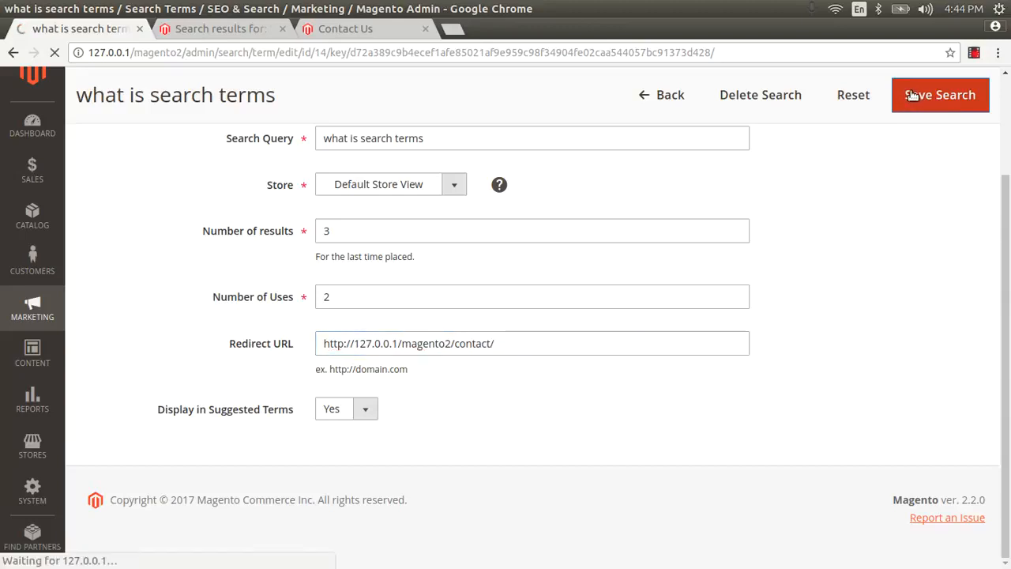
Search the storefront for "what is search terms" again to test the redirect, and look through the page it opens
left_click(362, 28)
left_click(265, 27)
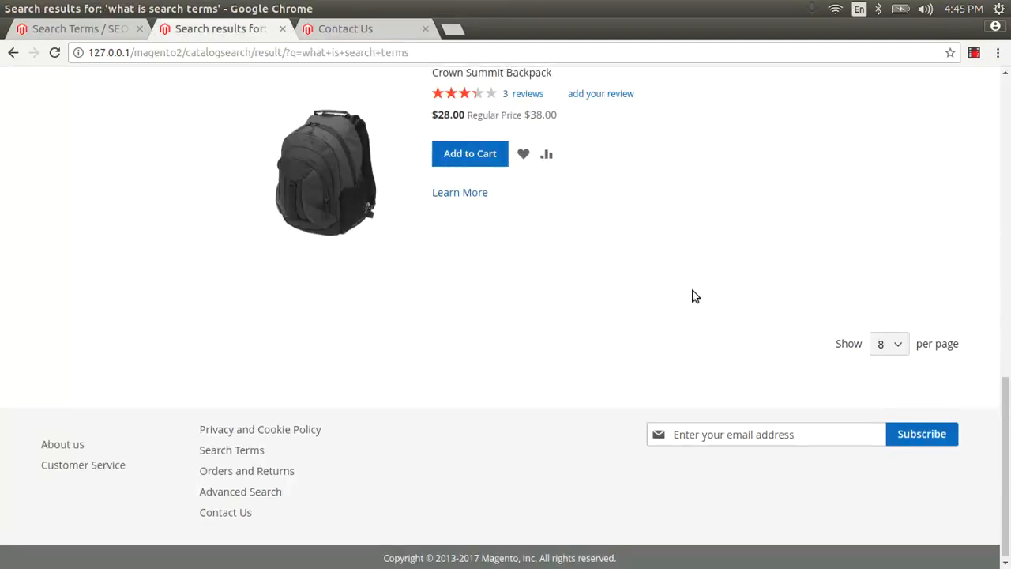
scroll(690, 289, "up", 15)
left_click(880, 131)
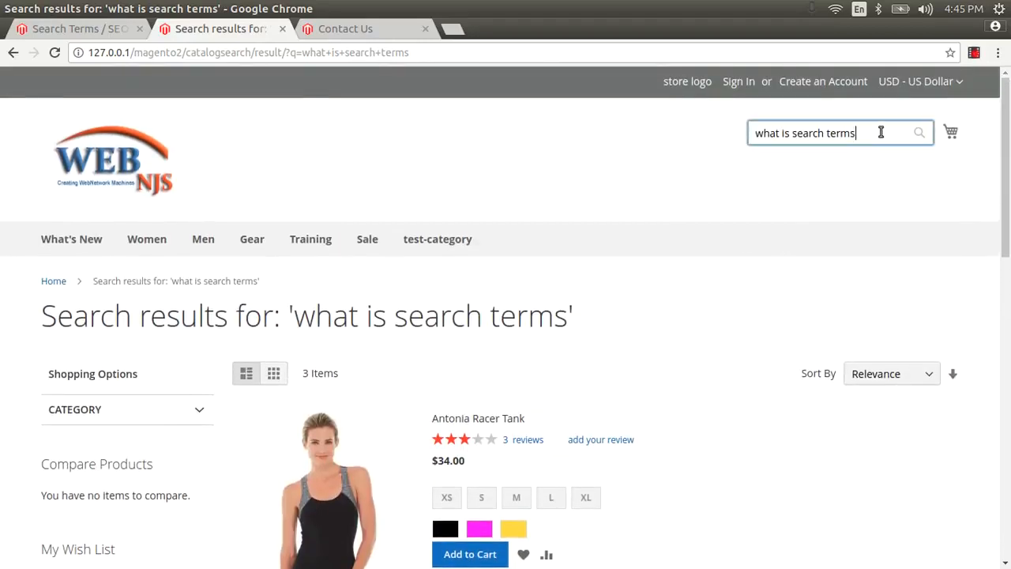
key("Return")
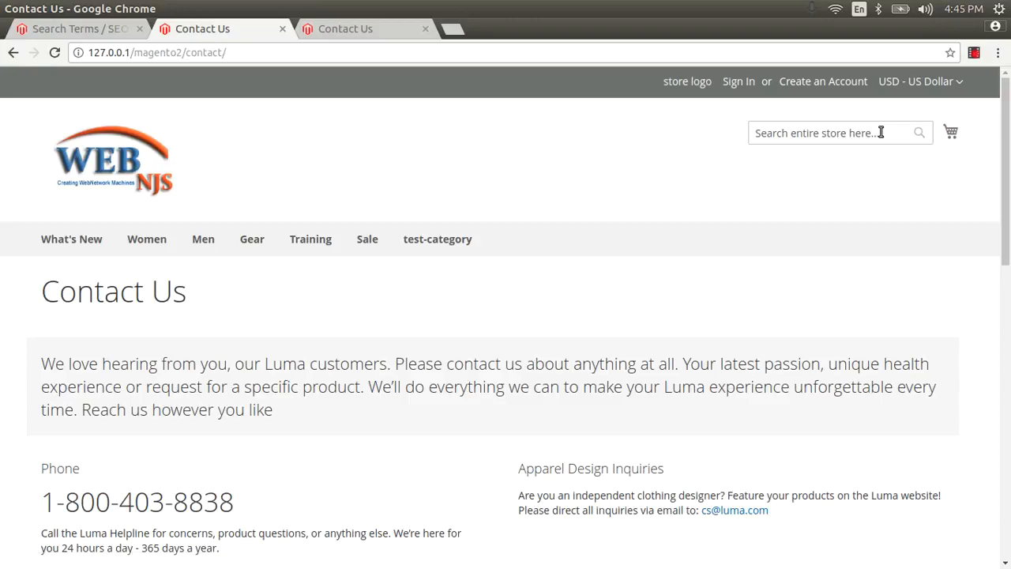
scroll(225, 339, "down", 10)
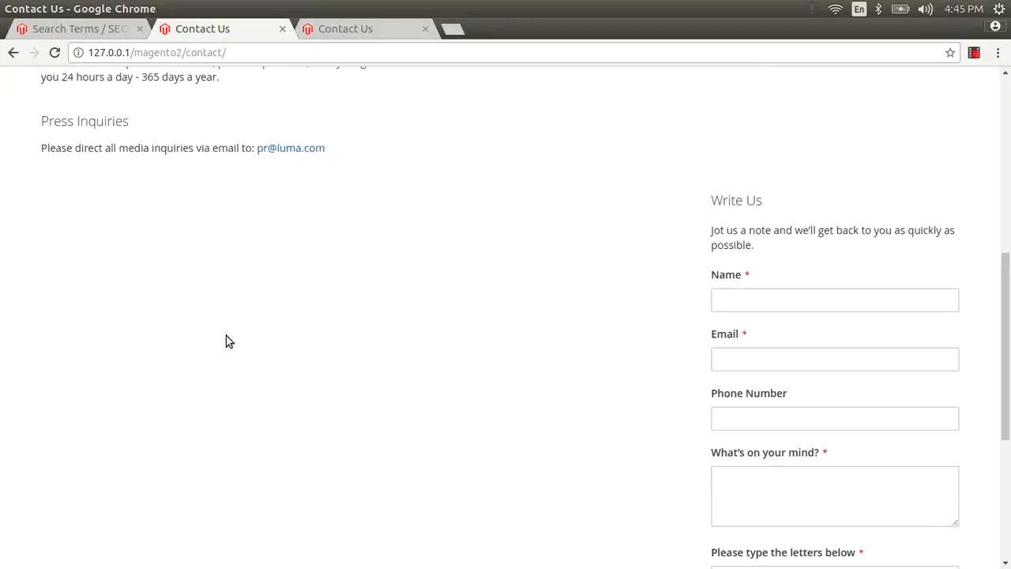
Return to the admin Search Terms list, refresh it, and check the Uses and Redirect URL of "what is search terms"
left_click(52, 29)
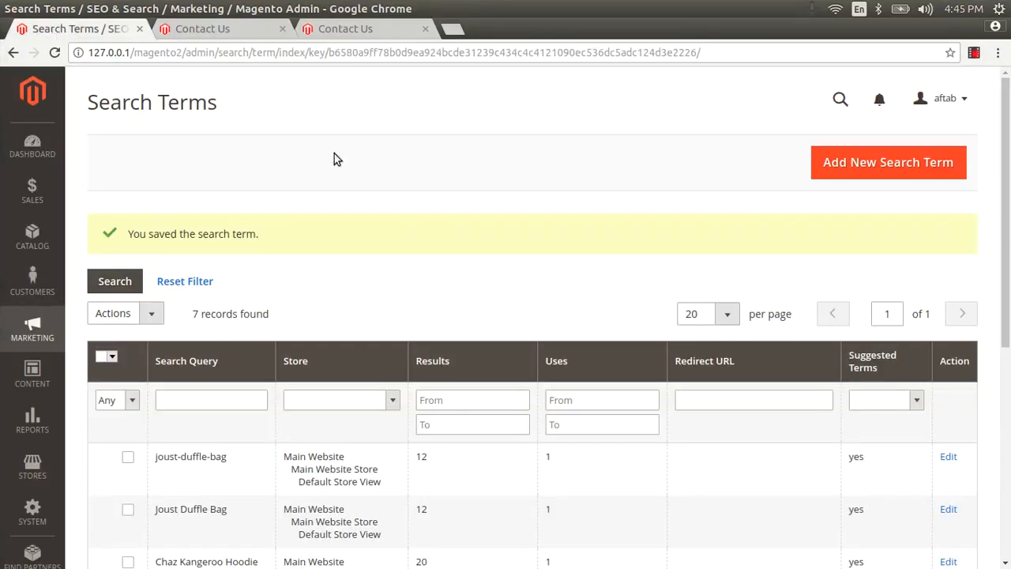
scroll(426, 244, "down", 5)
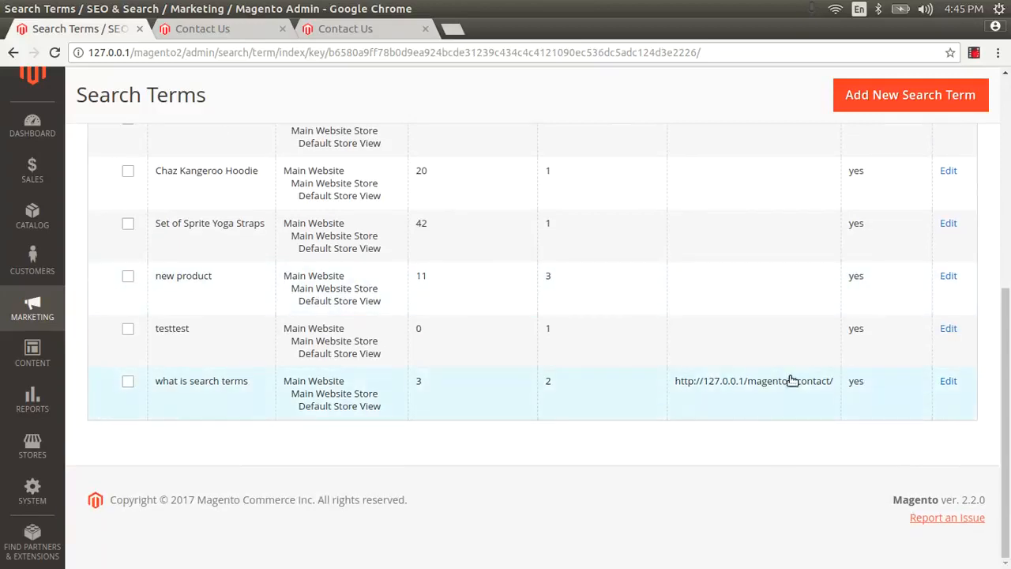
scroll(769, 392, "up", 4)
scroll(766, 387, "up", 1)
scroll(763, 395, "down", 6)
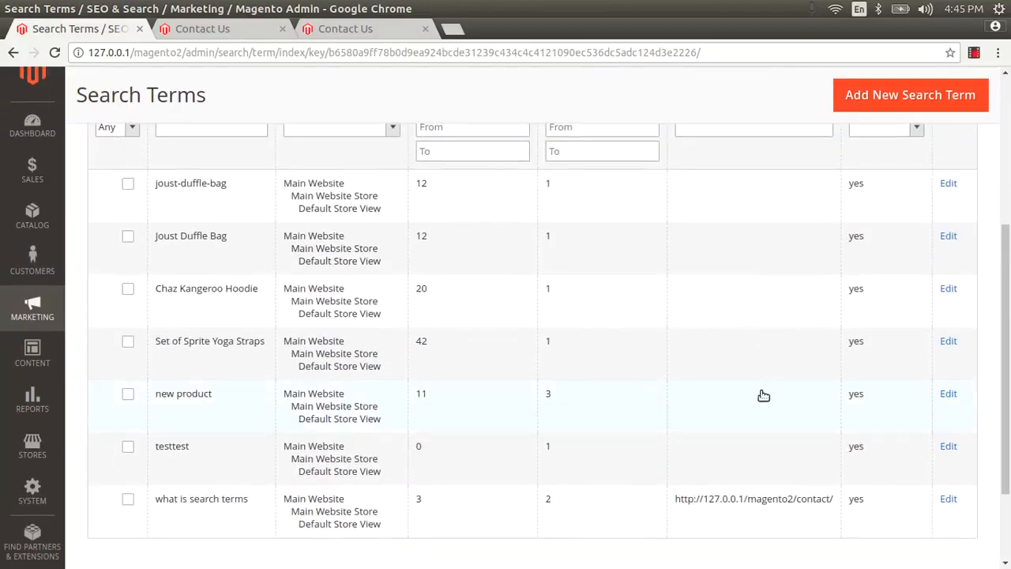
key("F5")
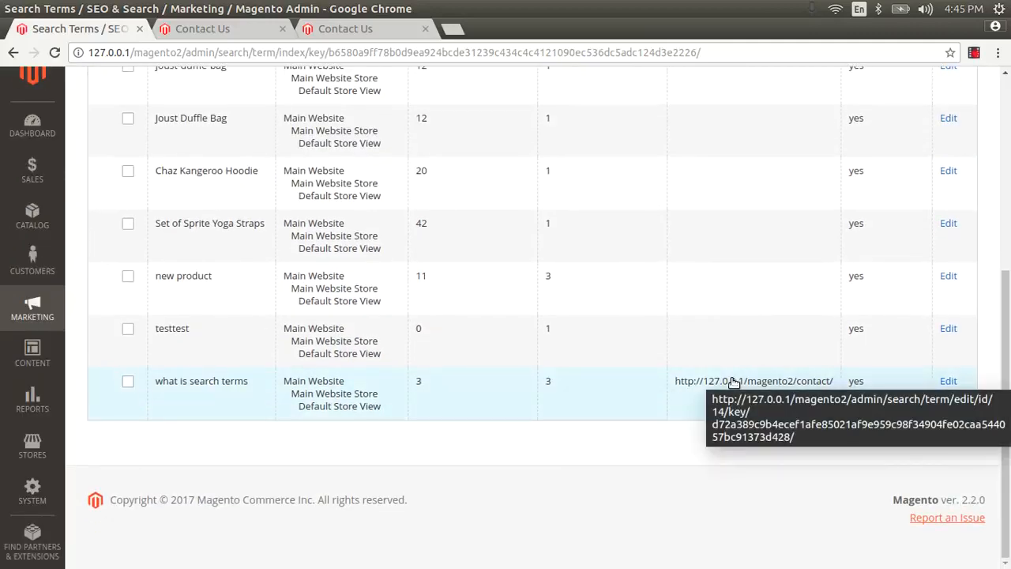
scroll(732, 381, "up", 5)
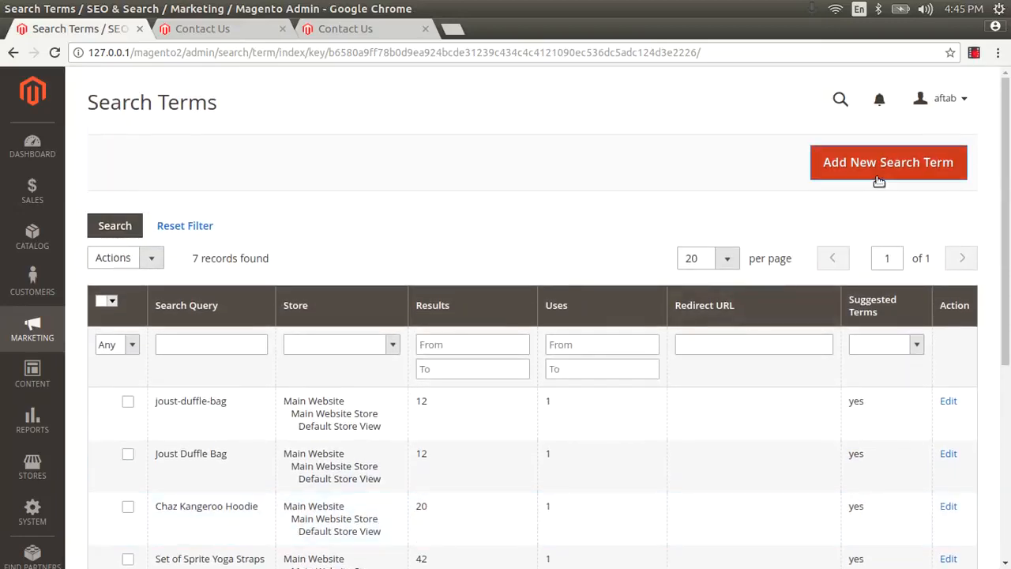
left_click(878, 178)
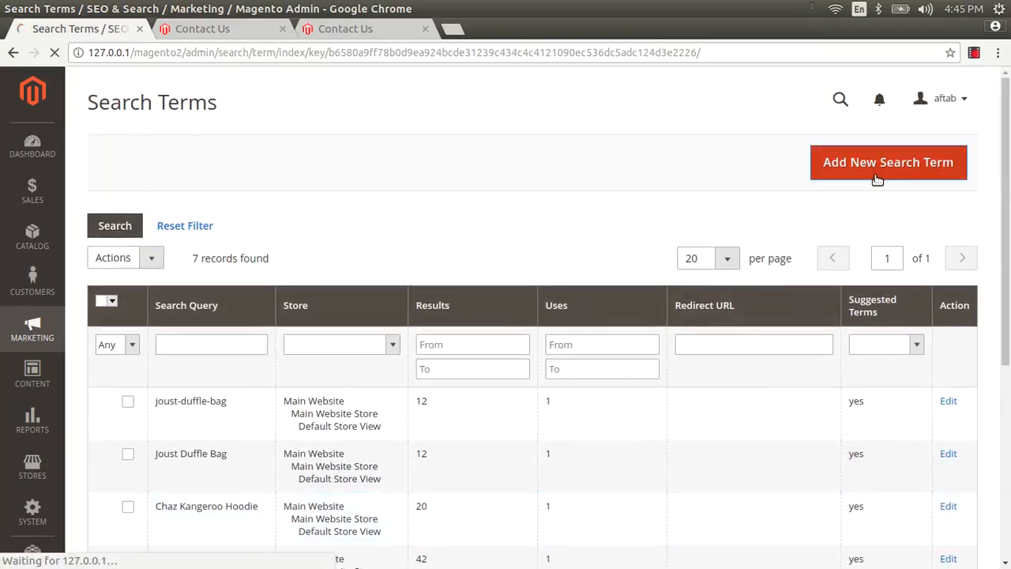
left_click(344, 263)
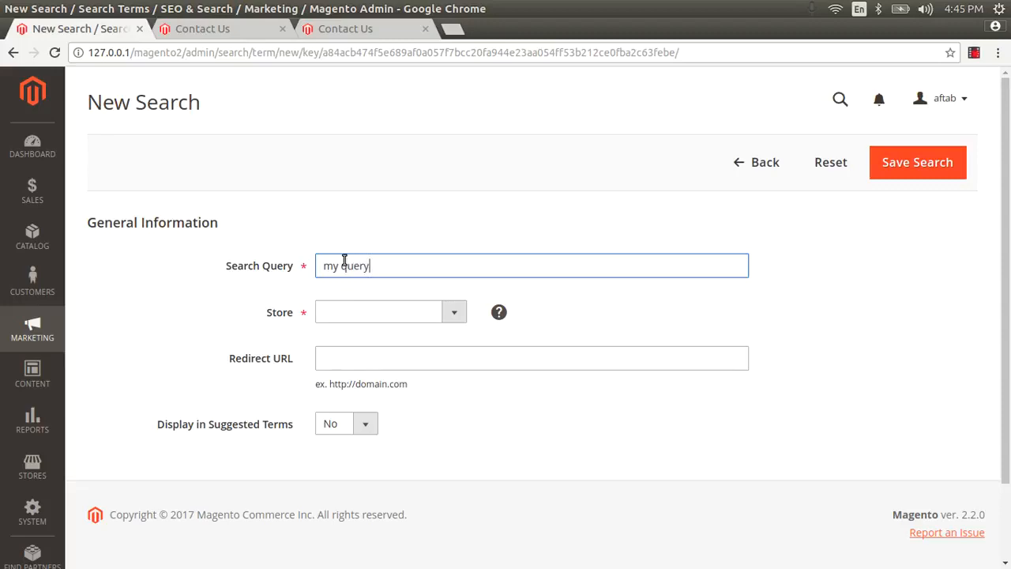
left_click(407, 312)
left_click(387, 360)
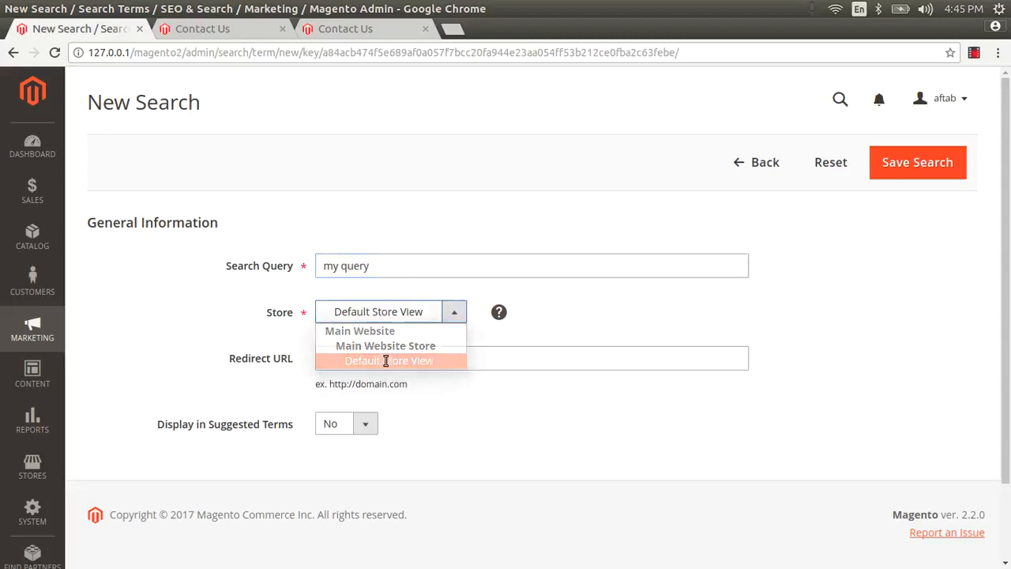
left_click(351, 362)
key("ctrl+v")
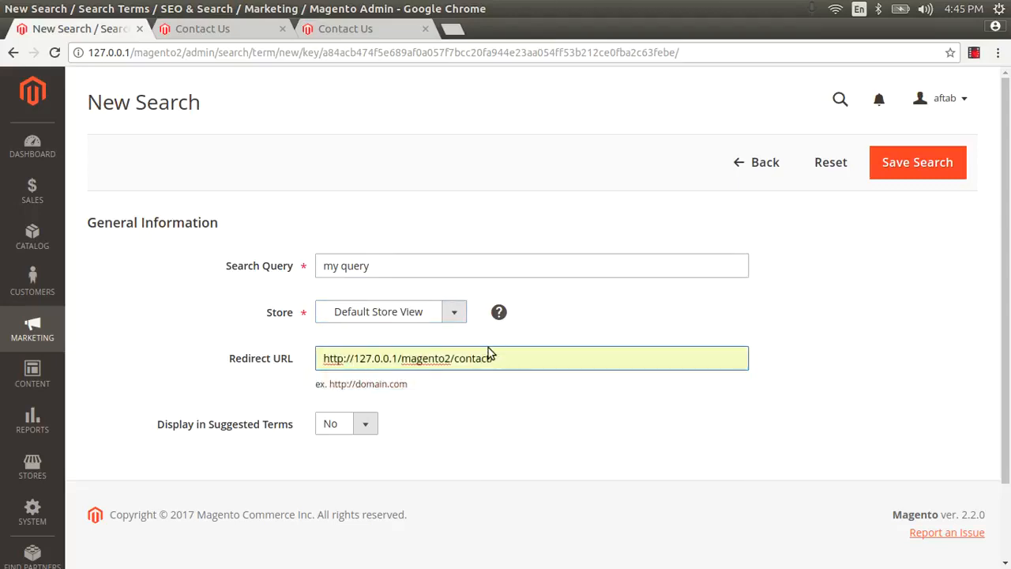
left_click(917, 166)
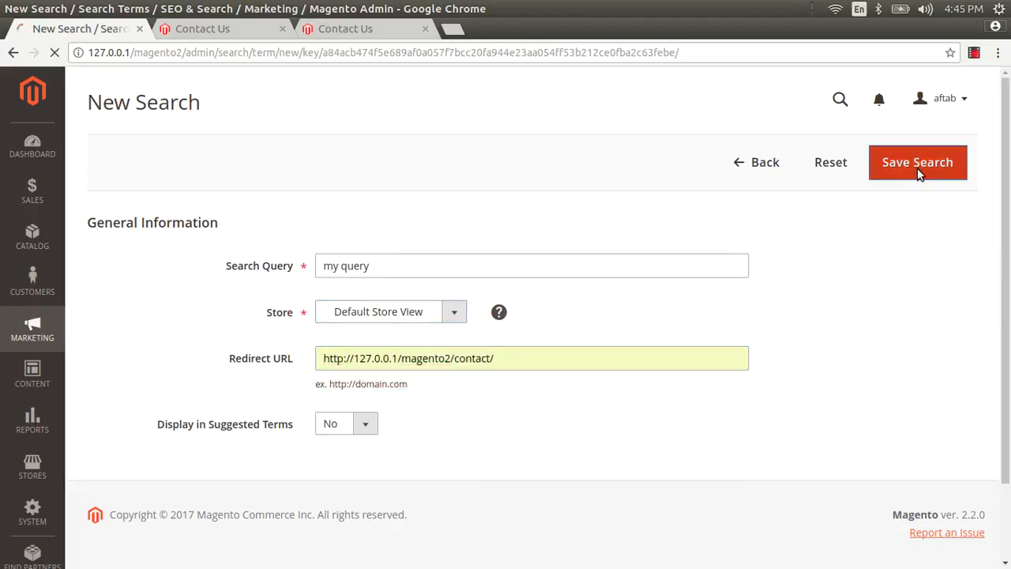
Search the storefront for "my query" to test its redirect, and look through the page it opens
left_click(239, 28)
scroll(900, 182, "up", 15)
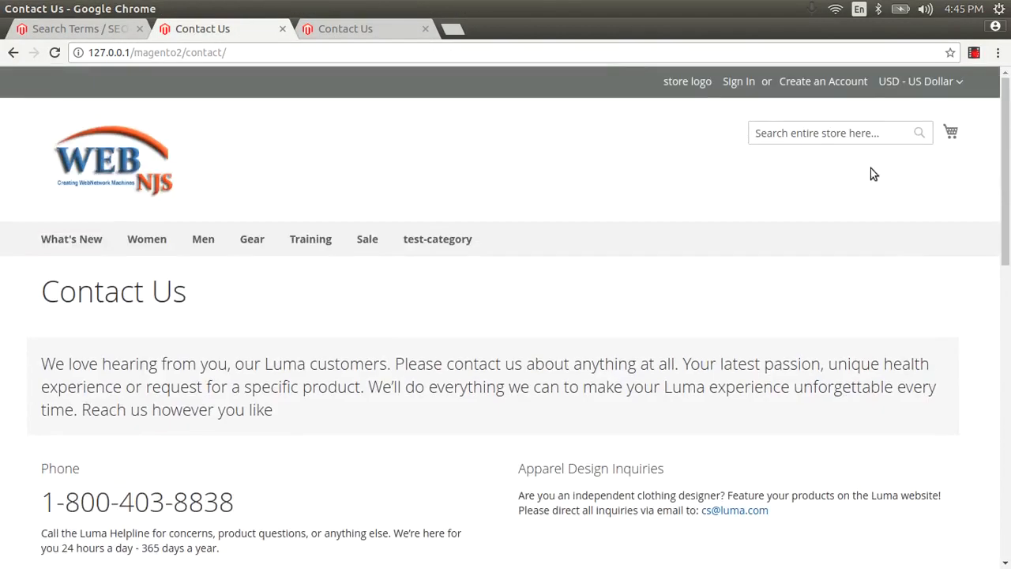
left_click(858, 135)
type("my")
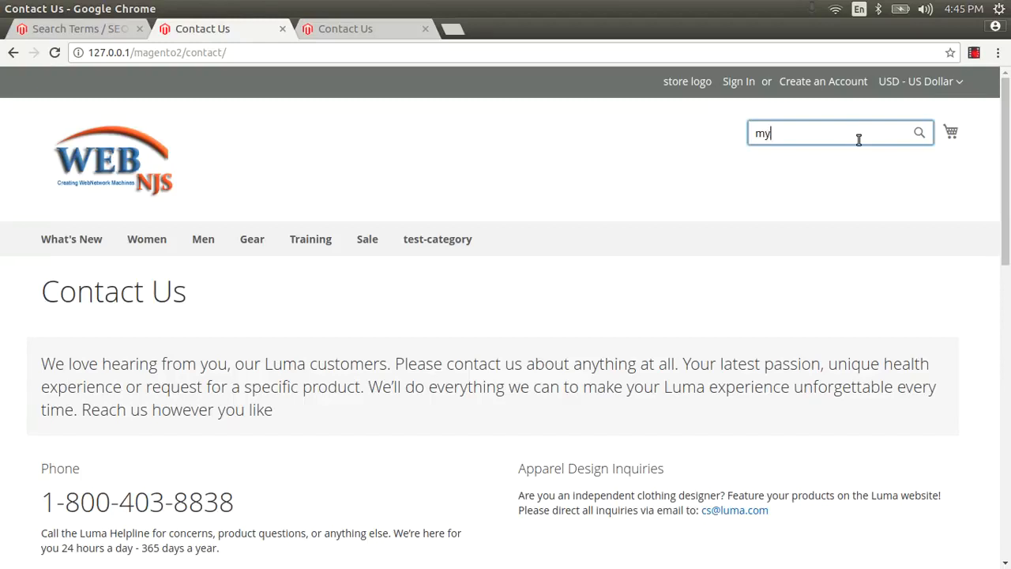
type(" query")
key("Return")
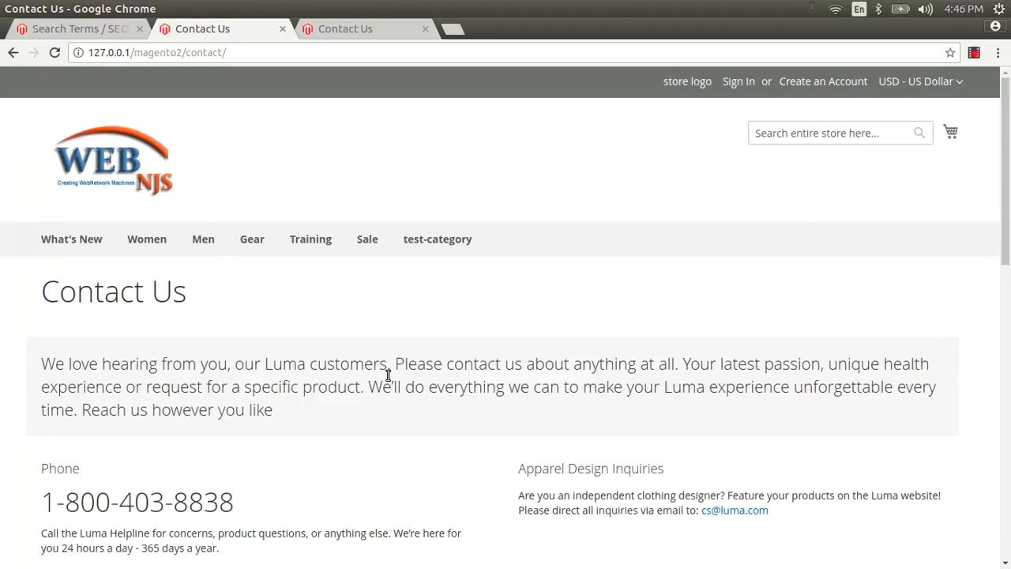
scroll(387, 376, "down", 10)
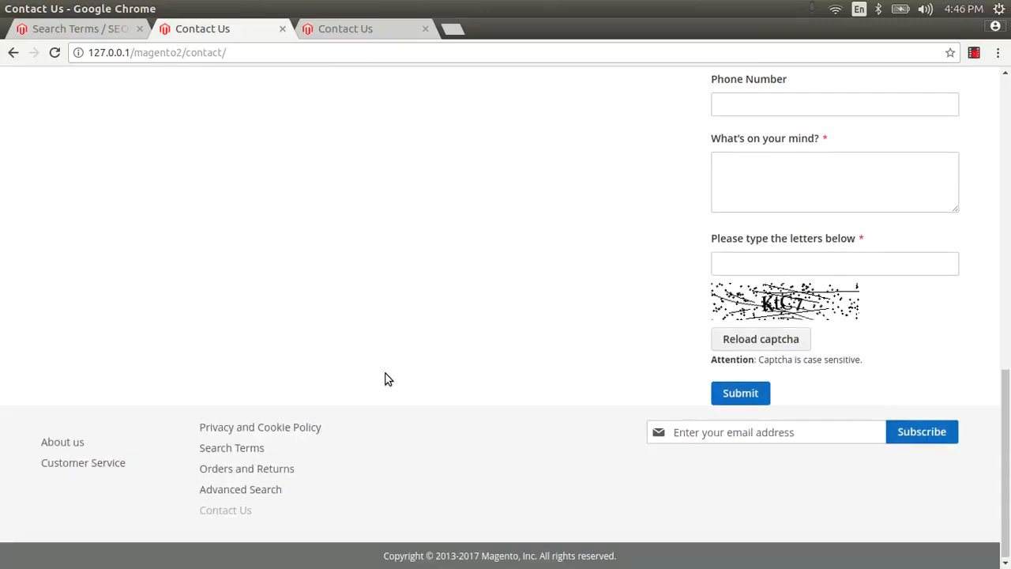
scroll(389, 364, "up", 8)
Return to the admin Search Terms list and check the Results, Uses and Redirect URL of the "my query" entry
left_click(70, 30)
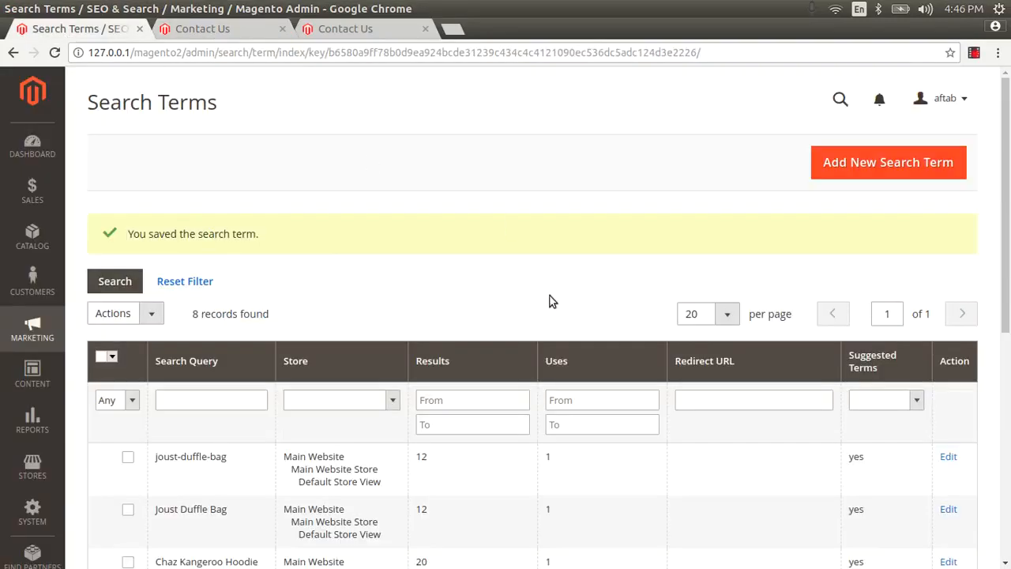
scroll(545, 316, "down", 4)
scroll(474, 324, "up", 1)
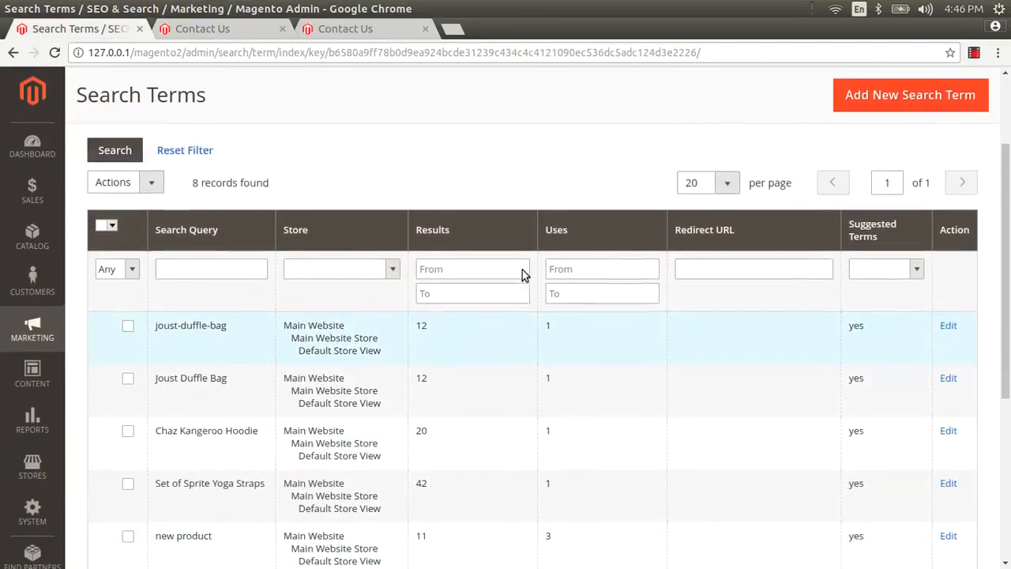
scroll(521, 273, "up", 2)
scroll(517, 377, "down", 8)
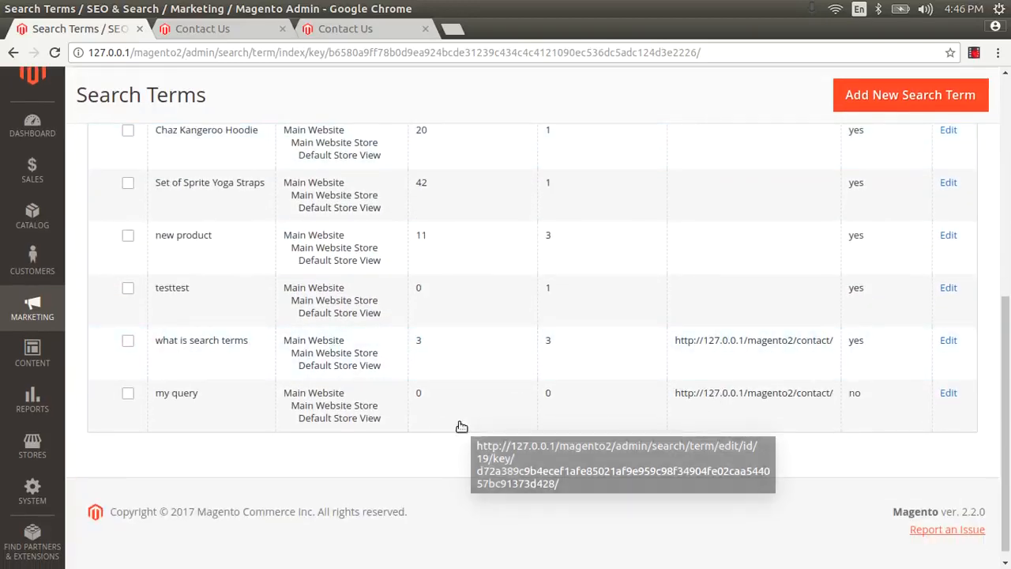
Refresh the Search Terms list and check the Uses and Redirect URL of the "my query" entry
key("F5")
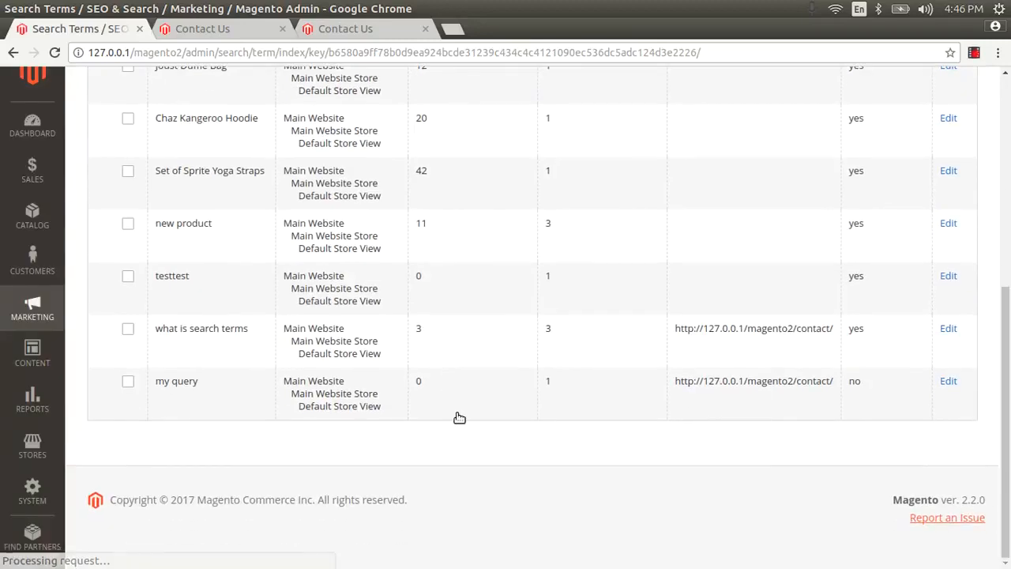
scroll(551, 415, "up", 4)
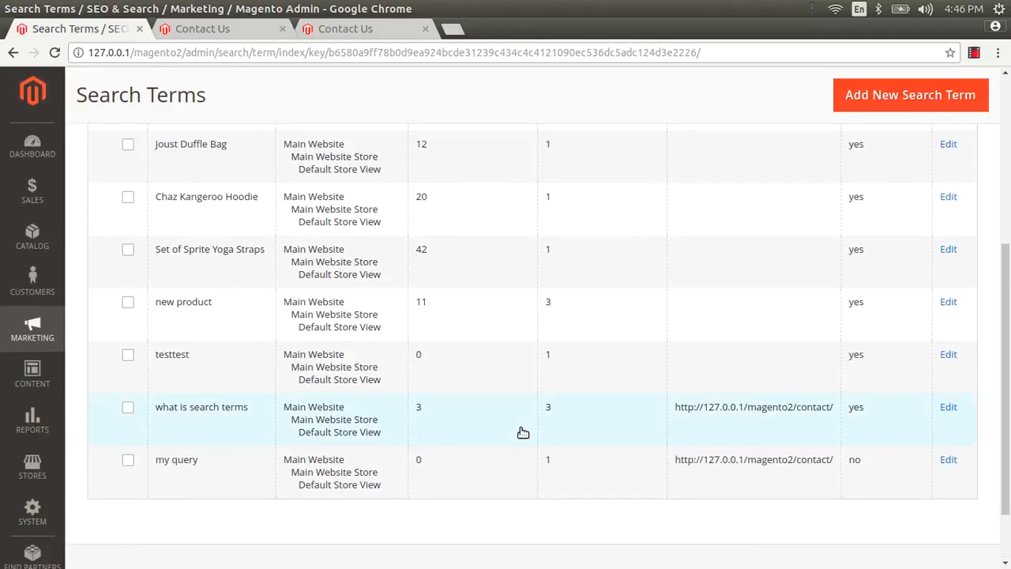
scroll(519, 370, "down", 2)
scroll(524, 424, "down", 2)
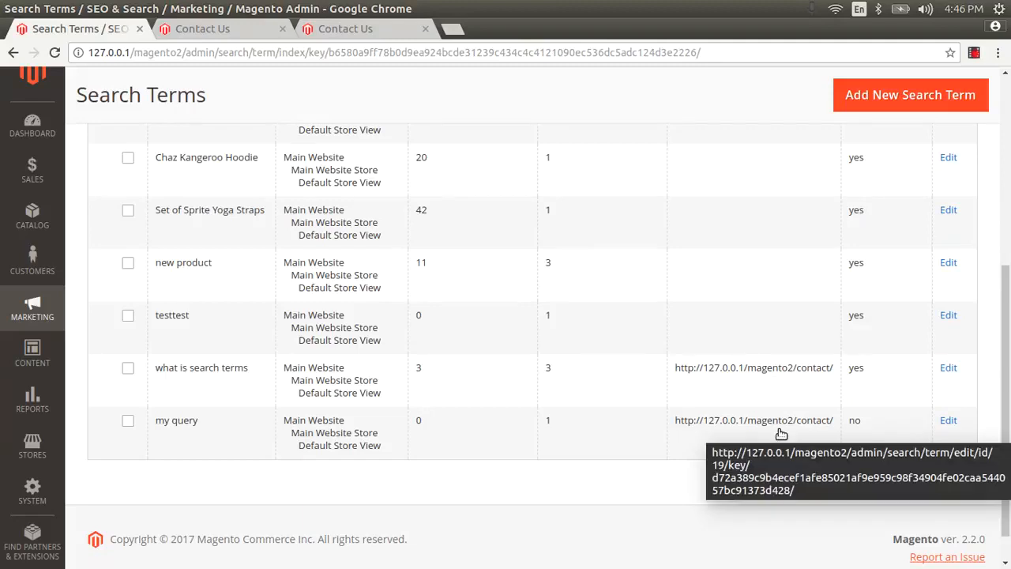
Delete the "my query" search term from the list and confirm the deletion
left_click(128, 423)
scroll(130, 424, "up", 5)
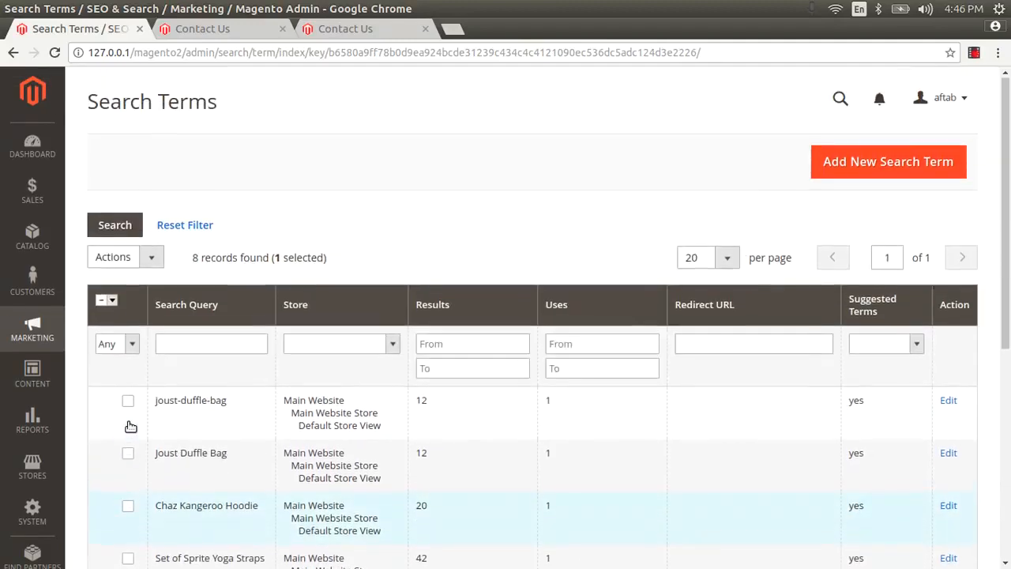
left_click(140, 258)
left_click(110, 289)
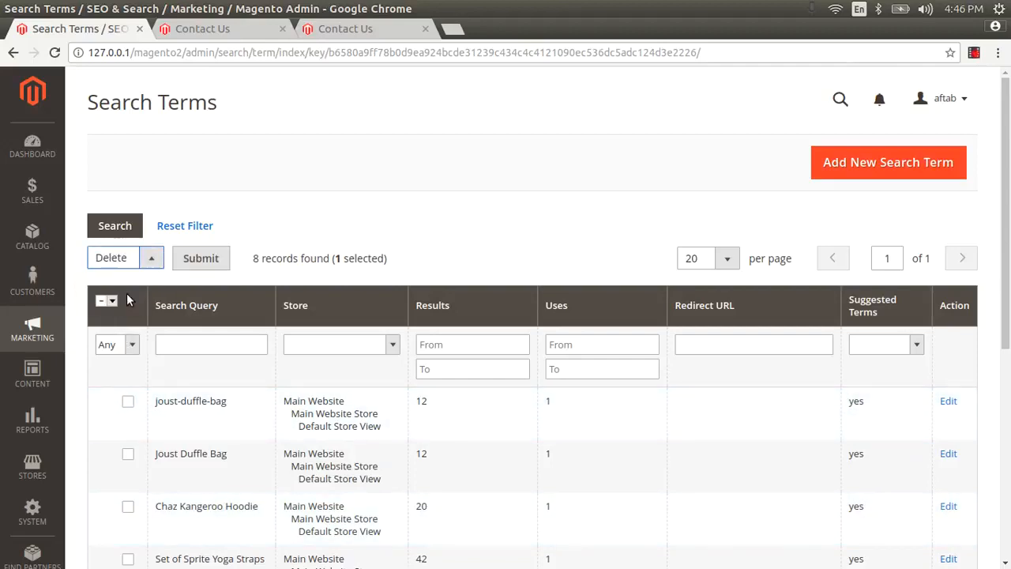
left_click(212, 261)
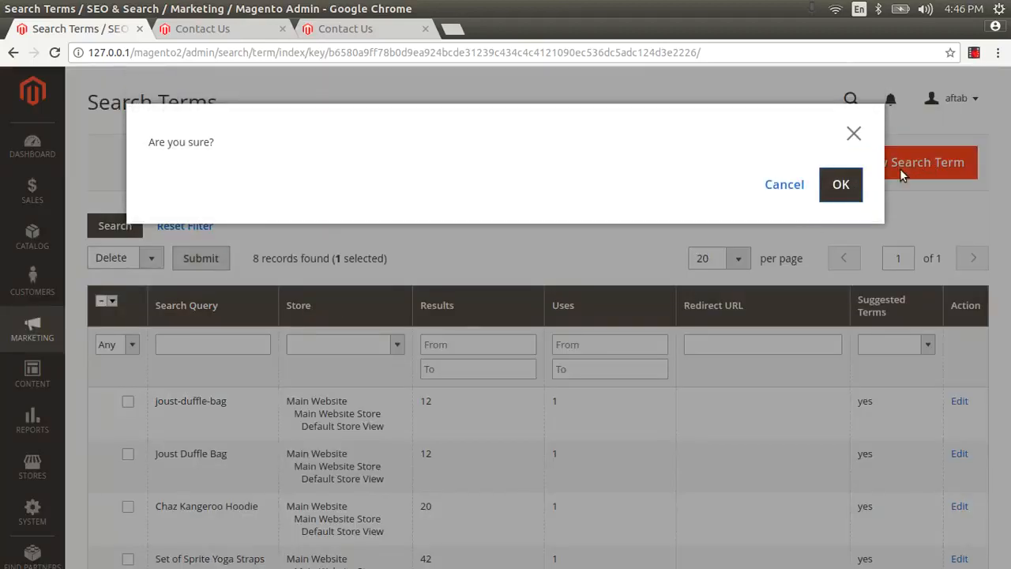
left_click(839, 186)
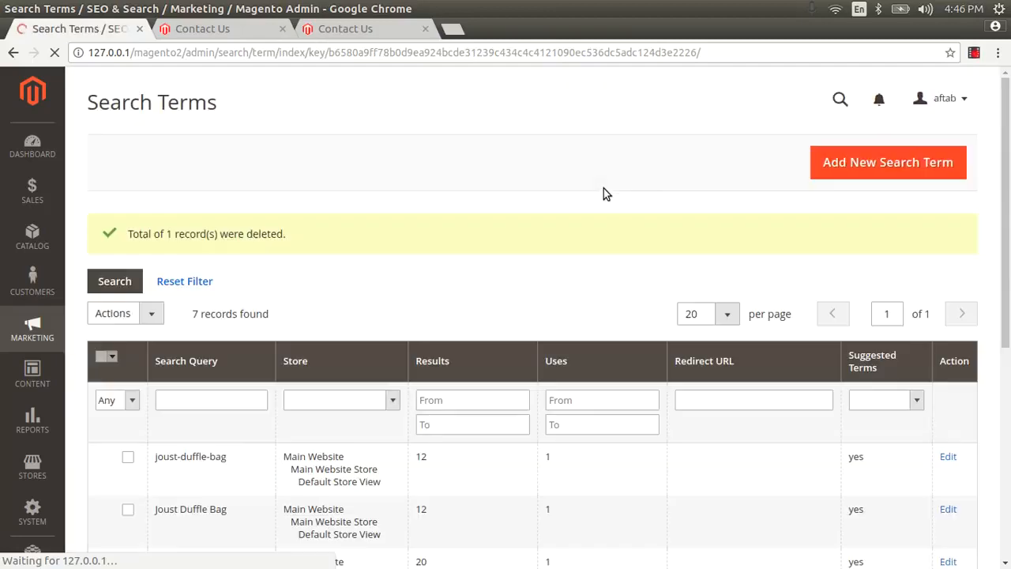
Look through the remaining search terms and open the "new product" entry for editing
scroll(593, 245, "down", 5)
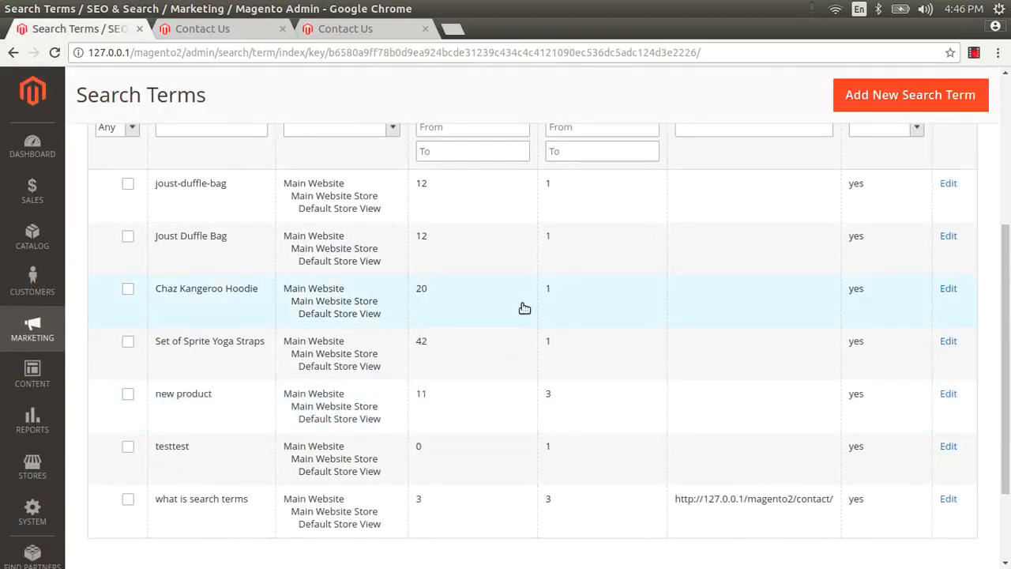
scroll(521, 307, "up", 3)
scroll(519, 316, "down", 3)
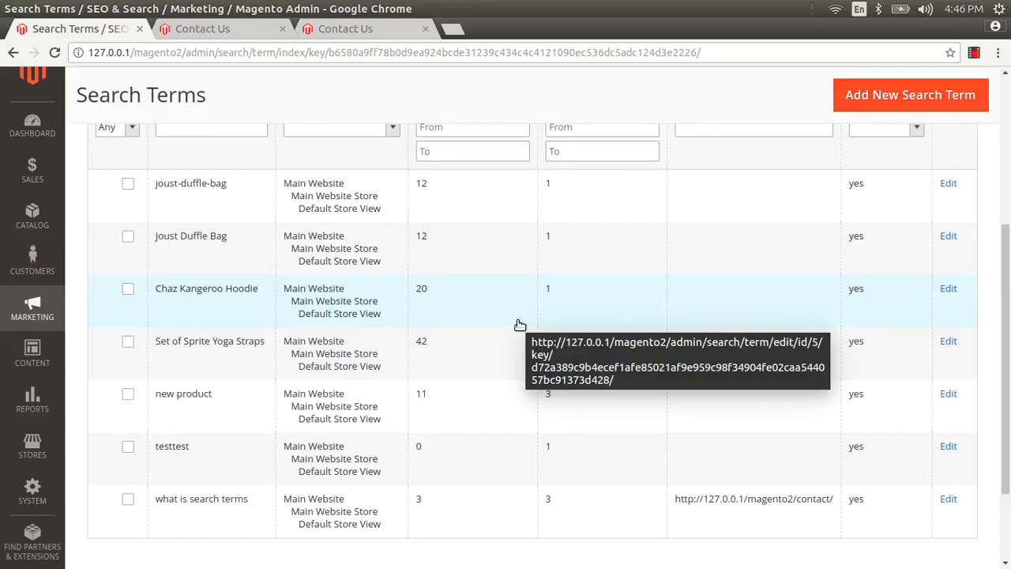
scroll(317, 317, "up", 3)
scroll(317, 318, "down", 3)
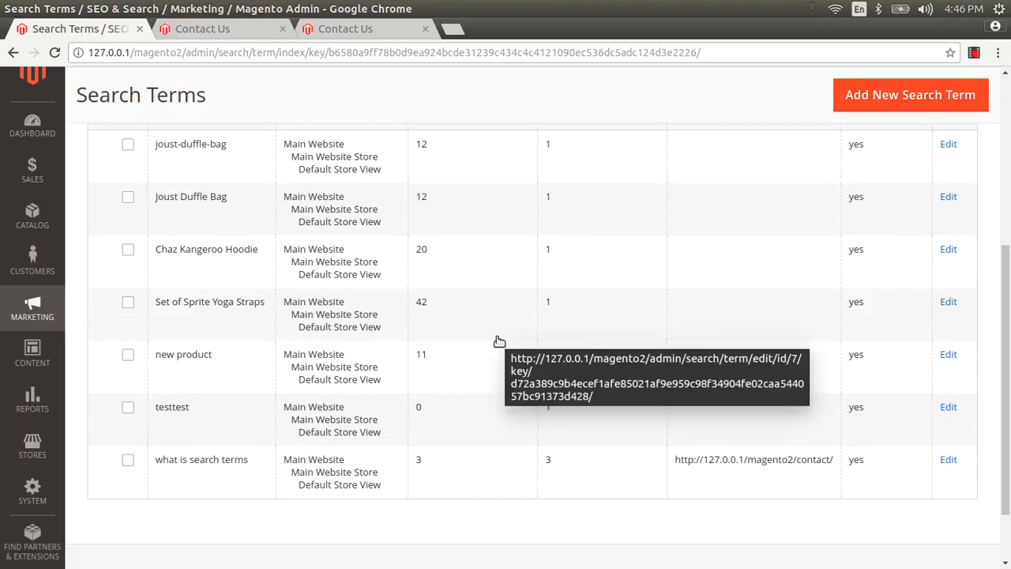
scroll(499, 341, "up", 1)
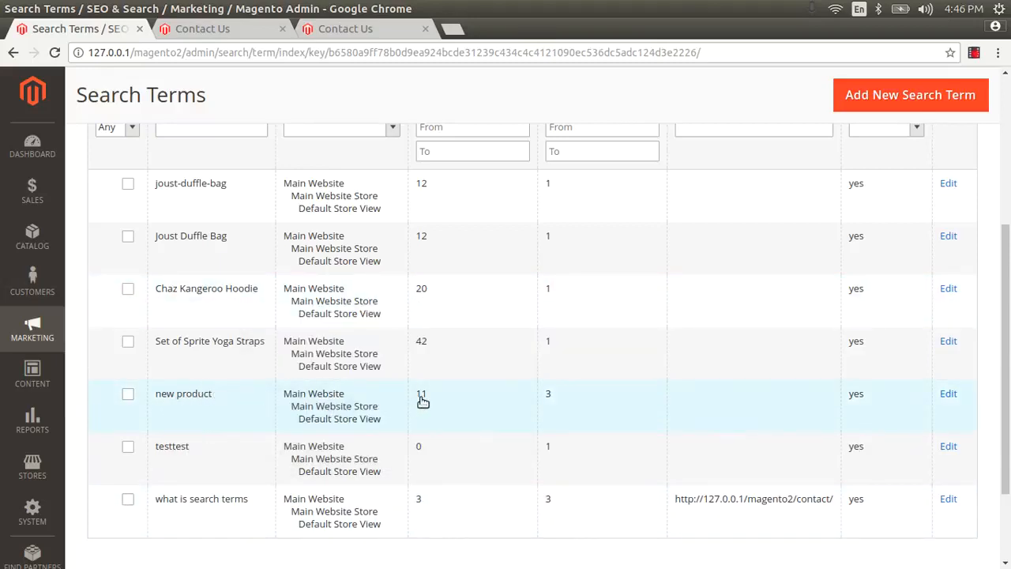
left_click(586, 412)
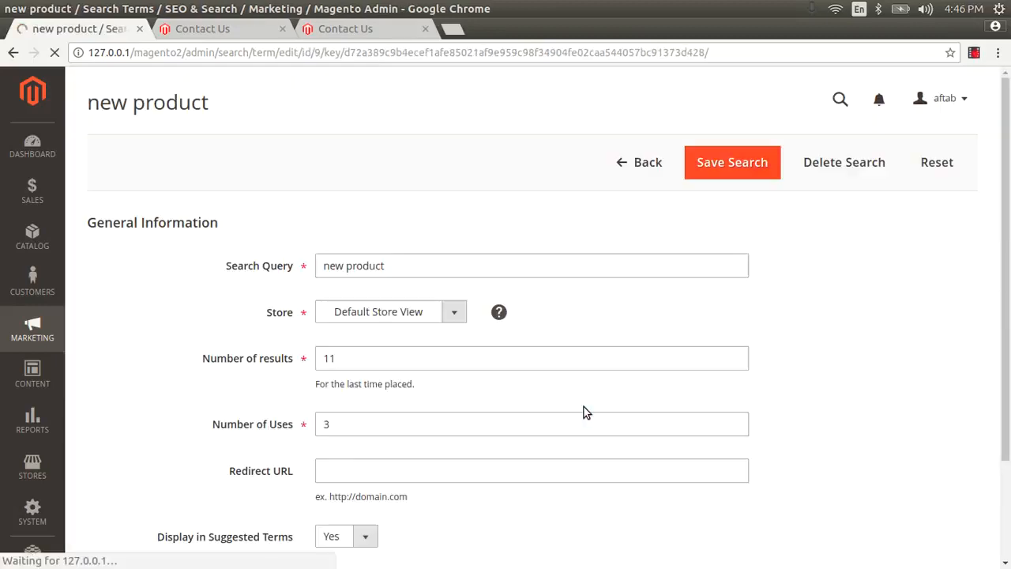
scroll(301, 358, "down", 3)
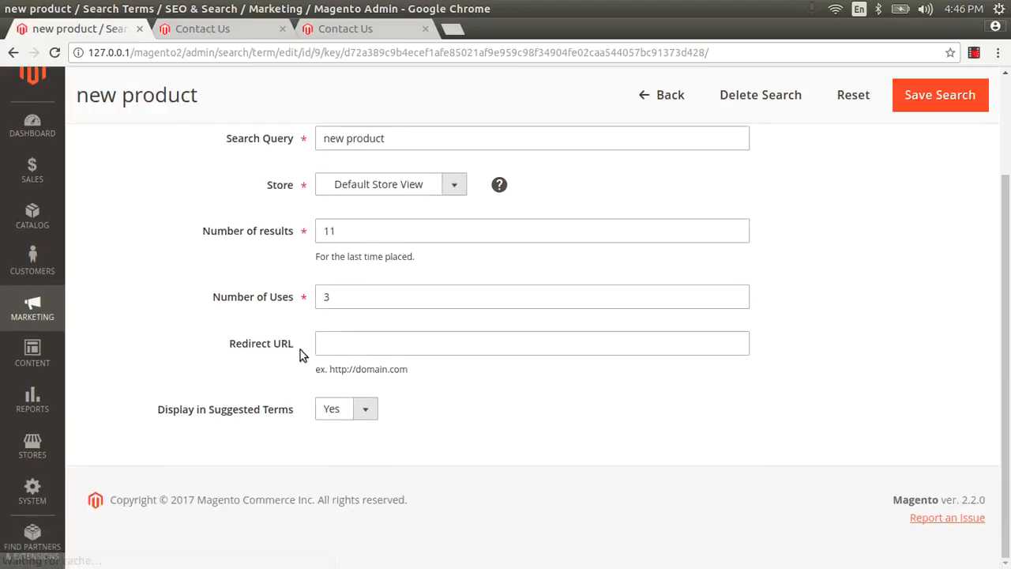
Open the Men > Tops > Jackets category page on the storefront and copy its URL
left_click(257, 33)
scroll(311, 140, "up", 5)
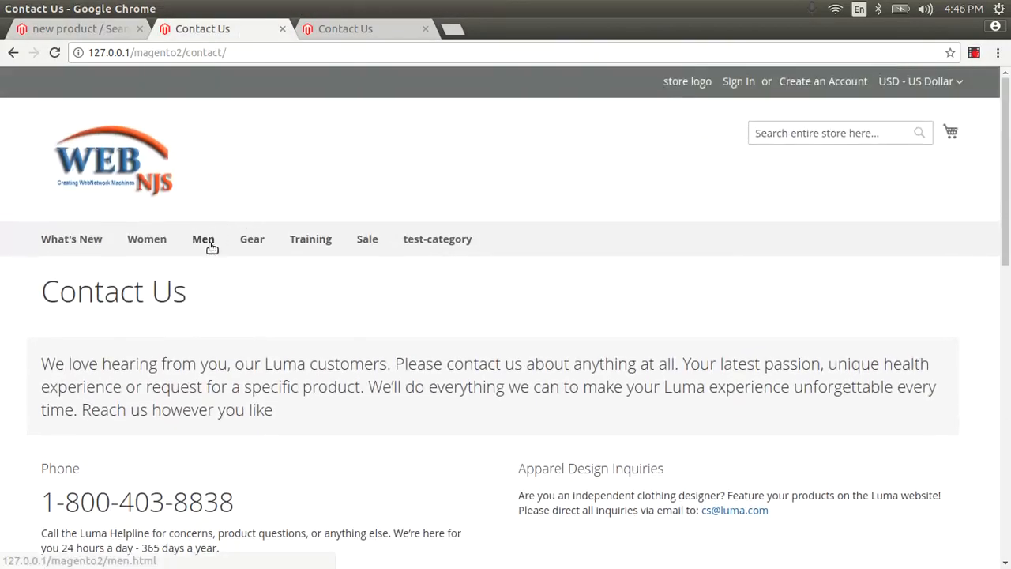
mouse_move(206, 241)
mouse_move(289, 275)
left_click(378, 279)
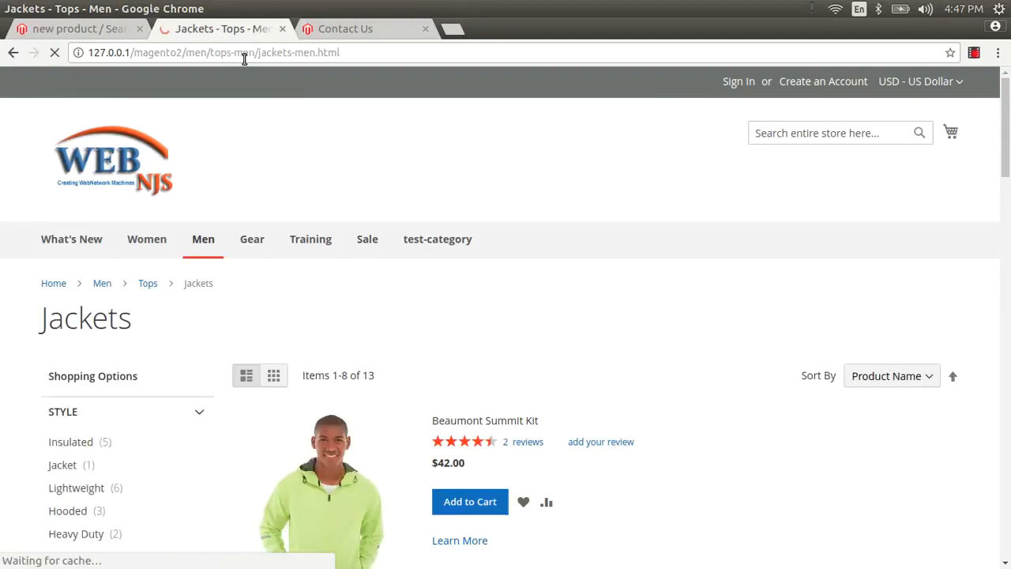
left_click(244, 52)
key("ctrl+c")
left_click(106, 30)
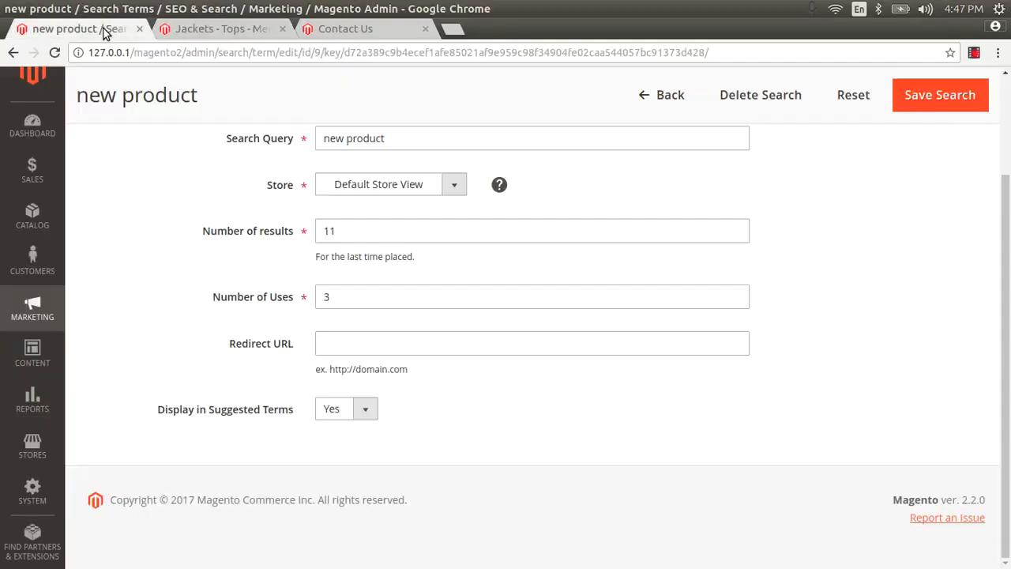
left_click(368, 339)
key("ctrl+v")
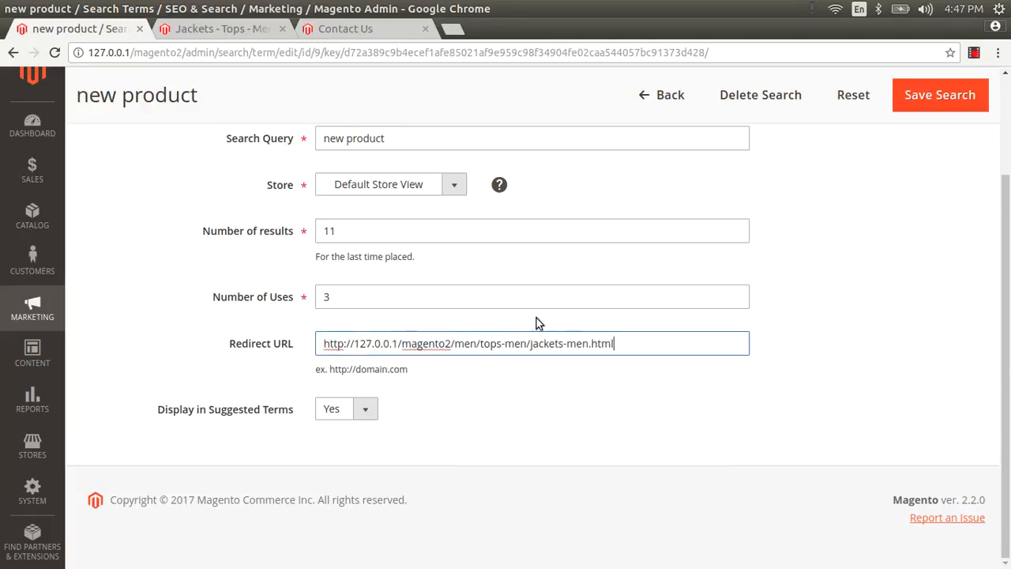
left_click(922, 105)
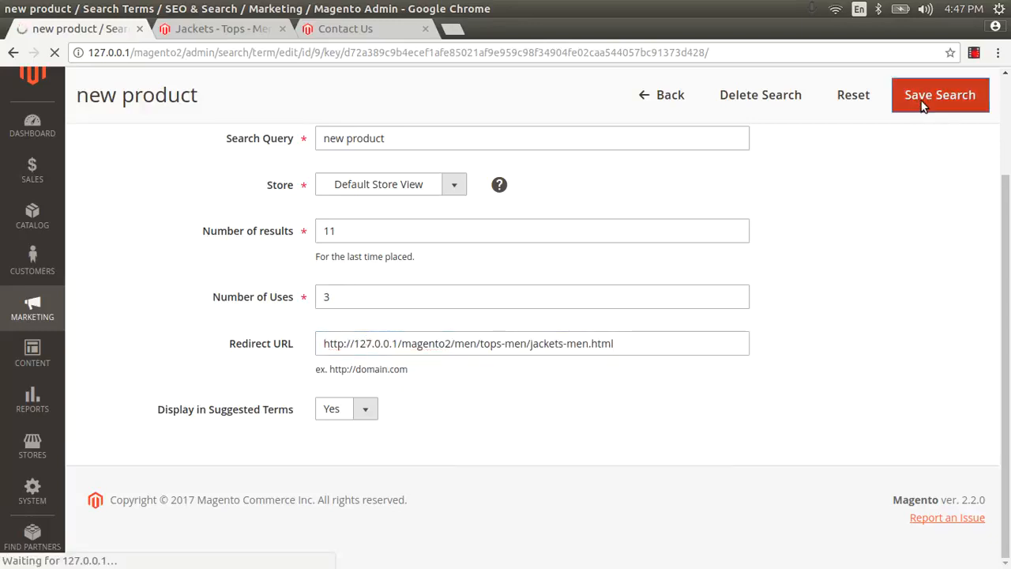
Search for "new product" from the storefront home page to test its redirect, and look through the page it opens
left_click(225, 30)
left_click(758, 132)
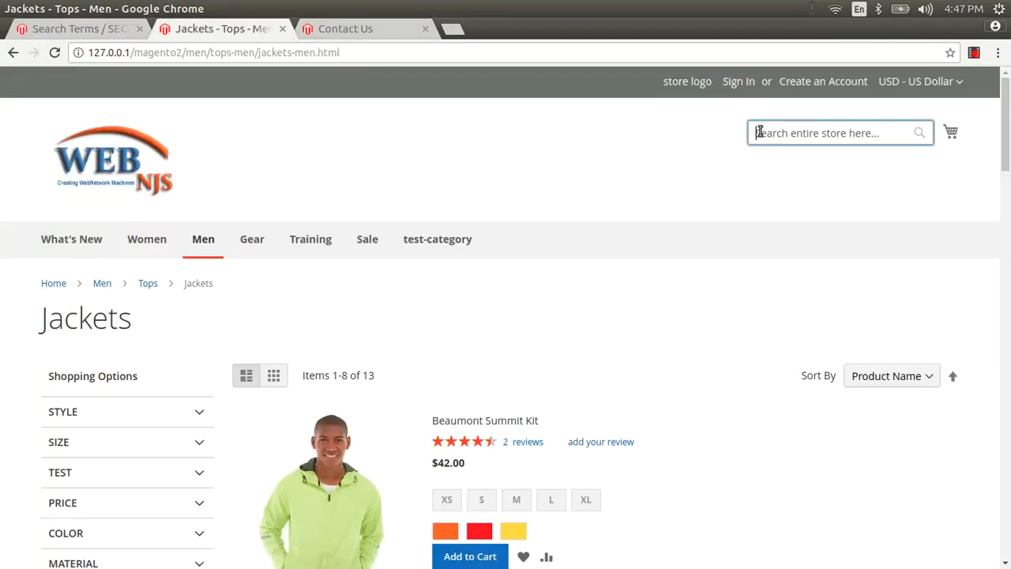
left_click(90, 179)
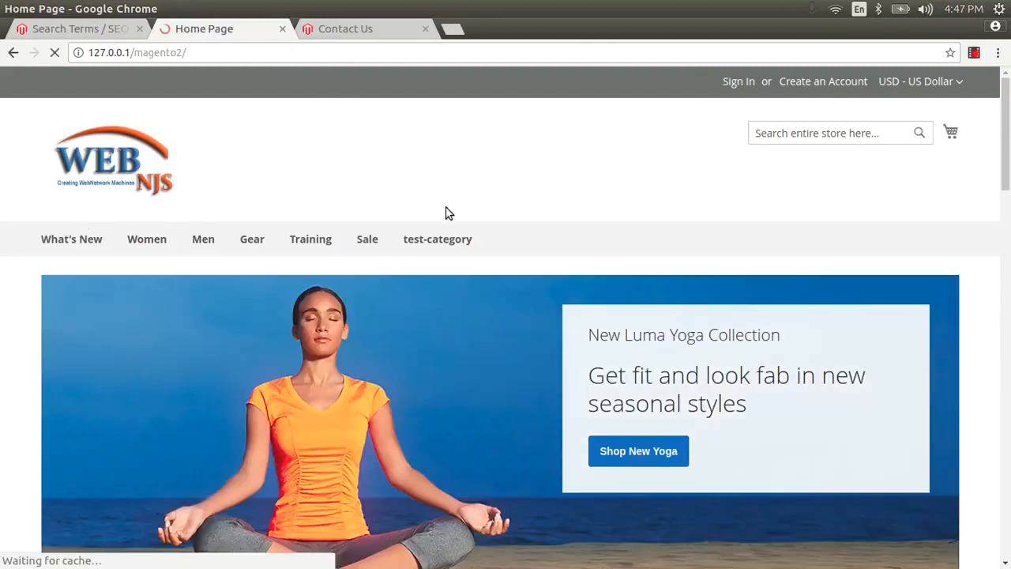
left_click(810, 134)
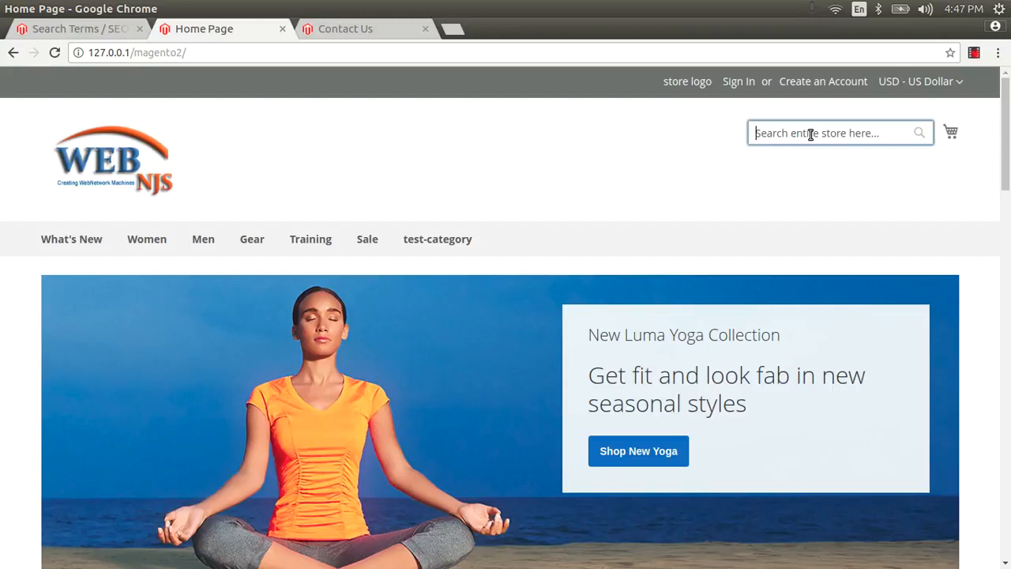
type("new ")
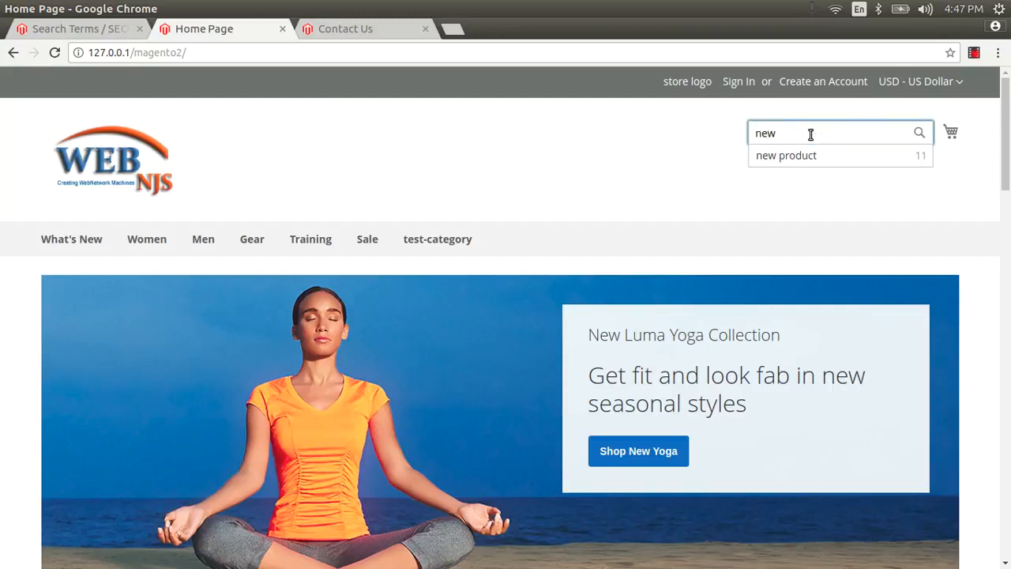
type("product")
key("Return")
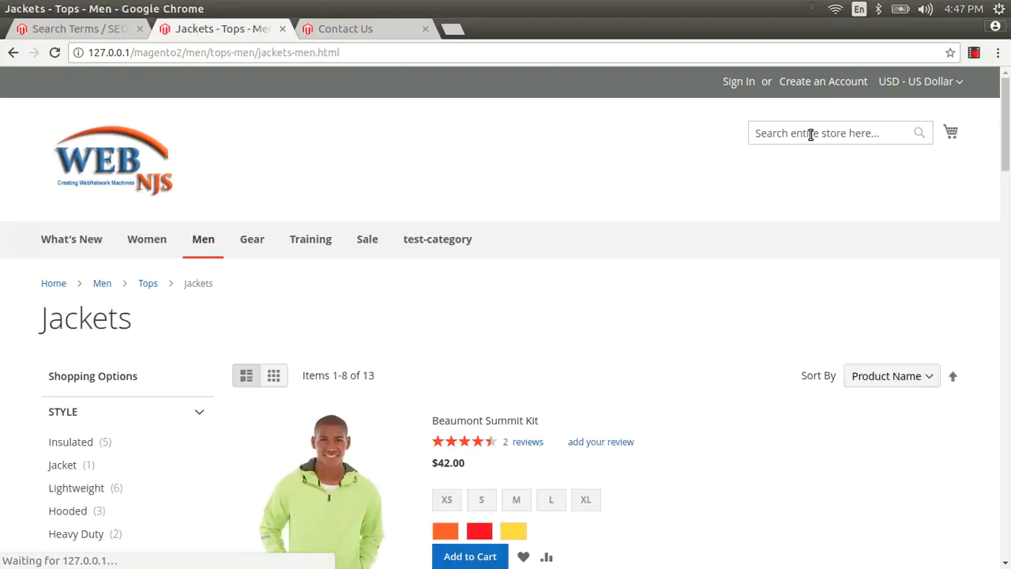
scroll(582, 429, "down", 4)
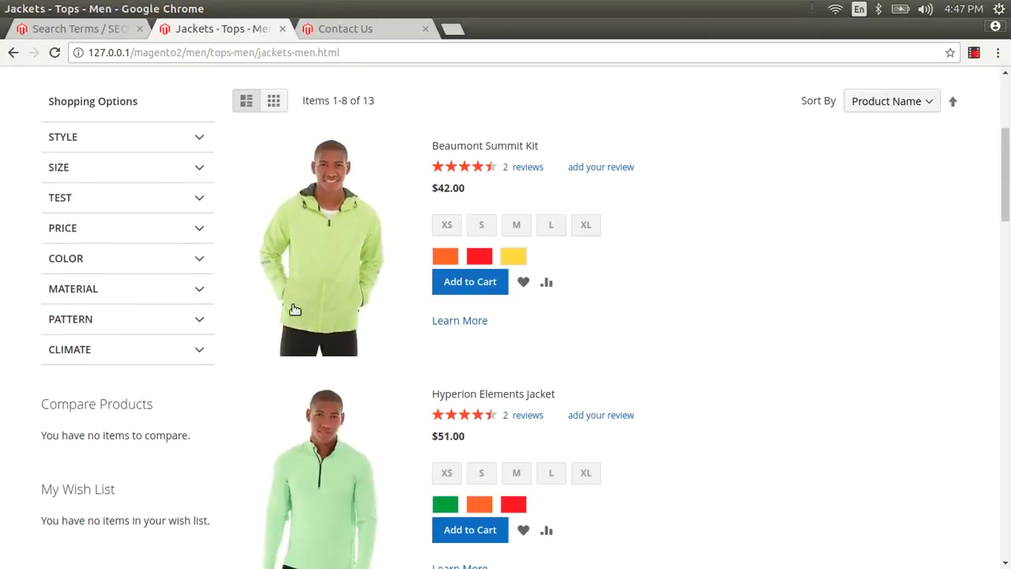
scroll(469, 258, "up", 3)
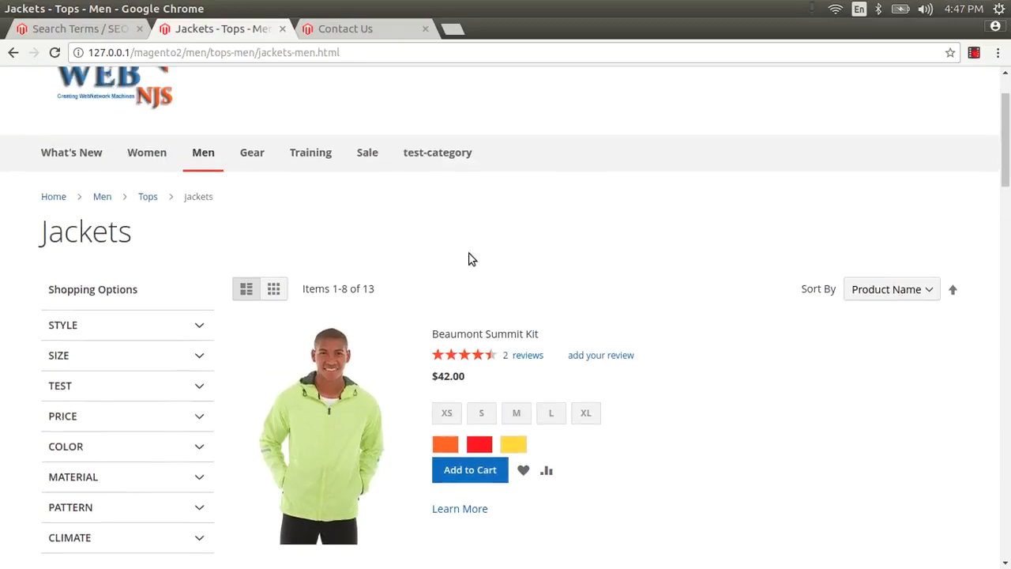
Return to the admin Search Terms list and examine the Results, Uses and Redirect URL columns, including the "new product" entry
left_click(86, 29)
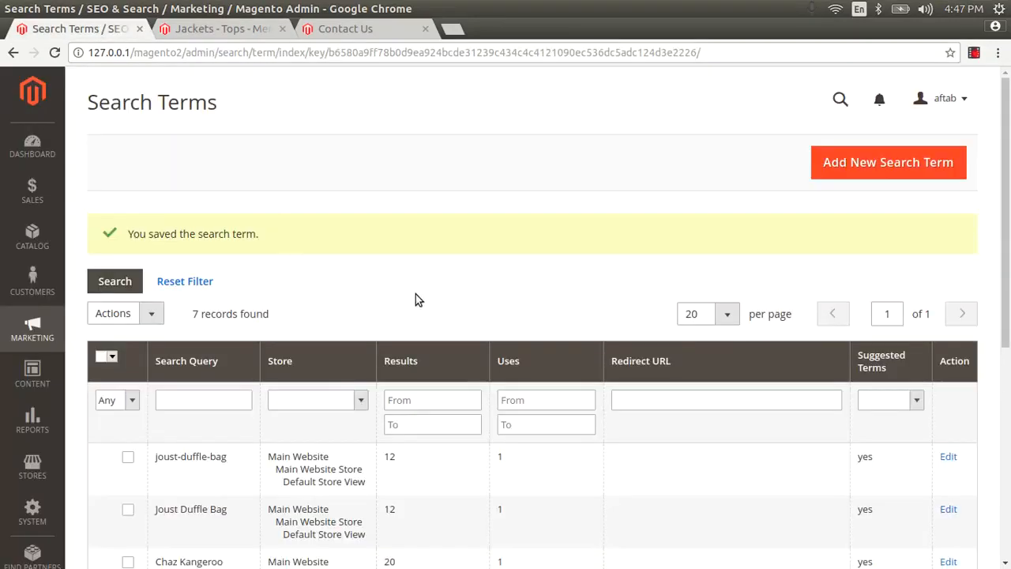
scroll(415, 294, "down", 3)
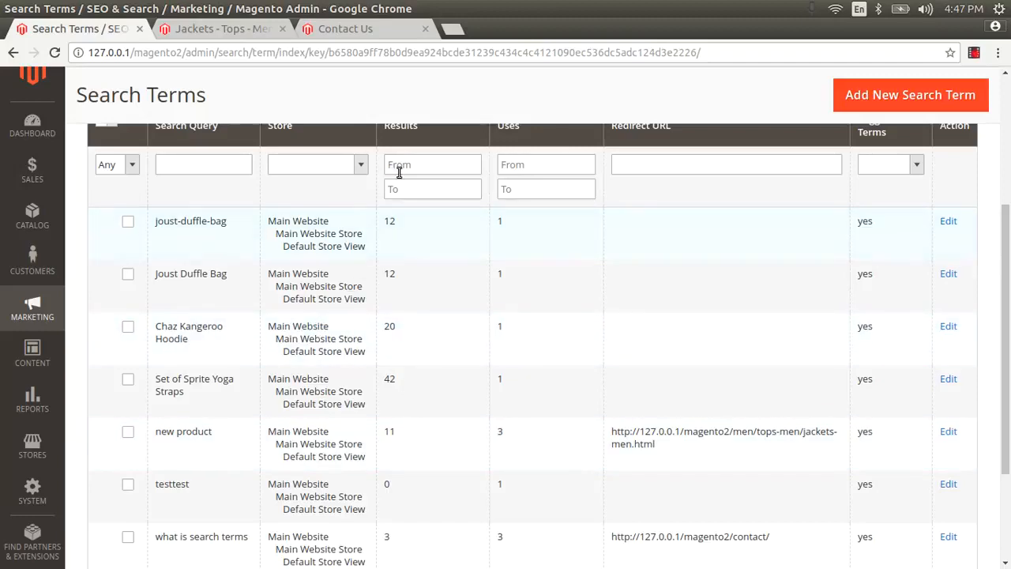
scroll(416, 229, "up", 2)
scroll(467, 232, "down", 2)
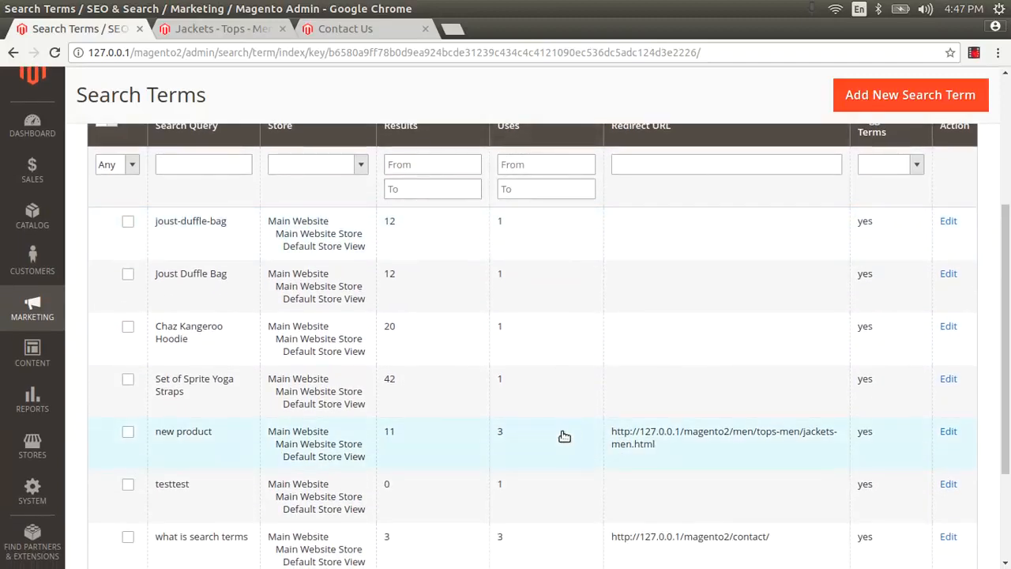
scroll(707, 442, "up", 1)
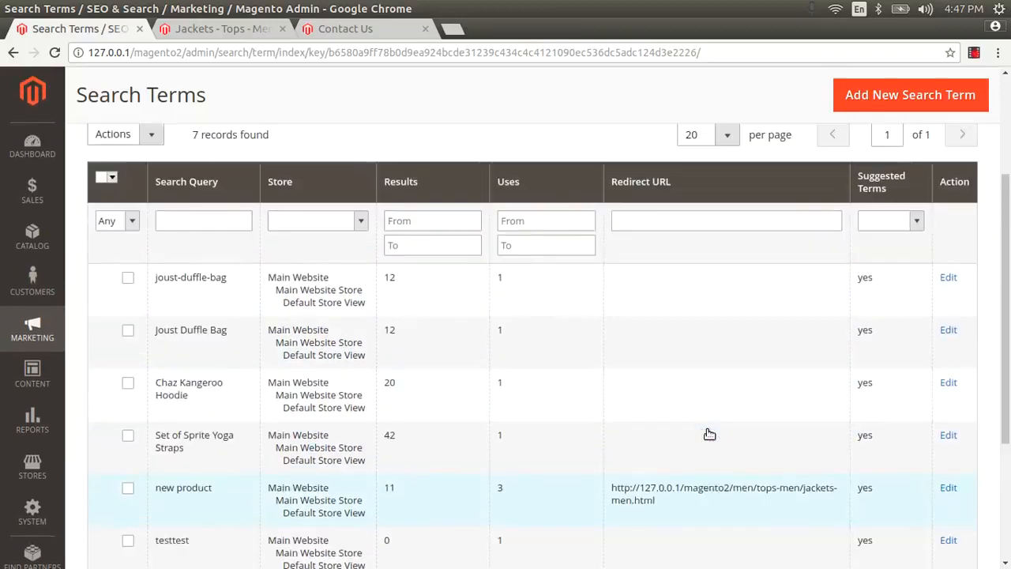
scroll(695, 418, "up", 3)
scroll(671, 395, "down", 3)
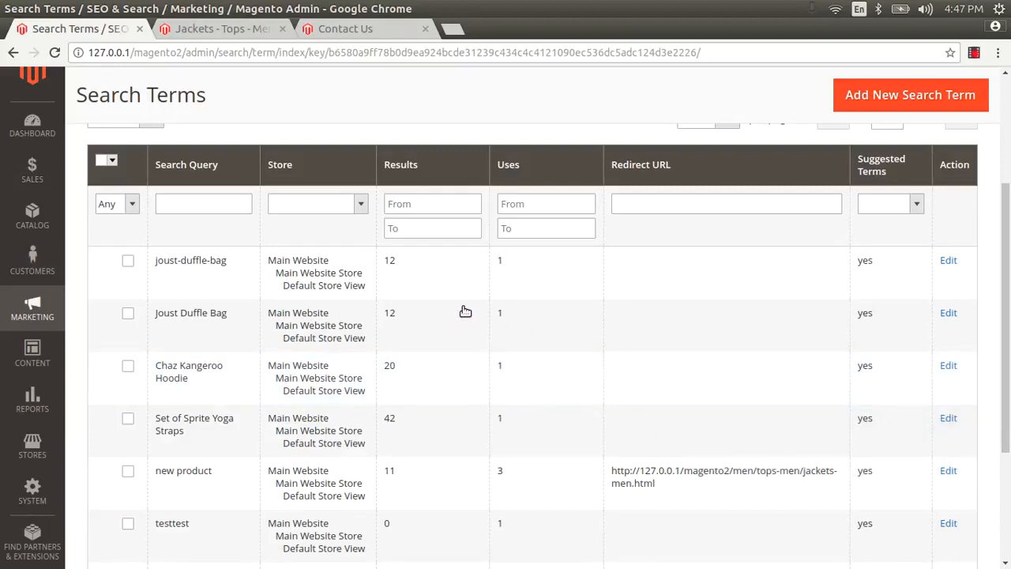
scroll(463, 311, "up", 3)
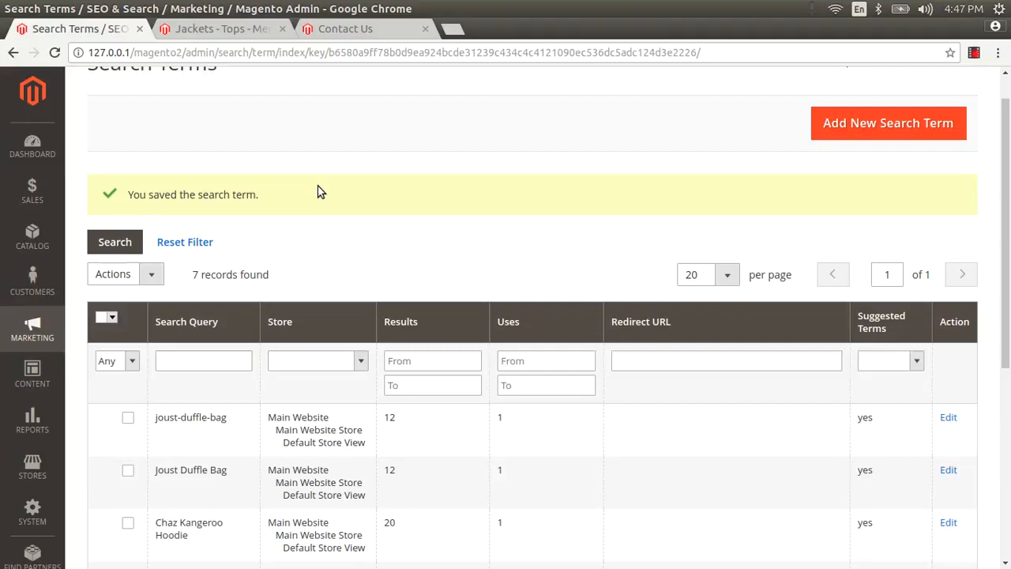
scroll(318, 192, "down", 3)
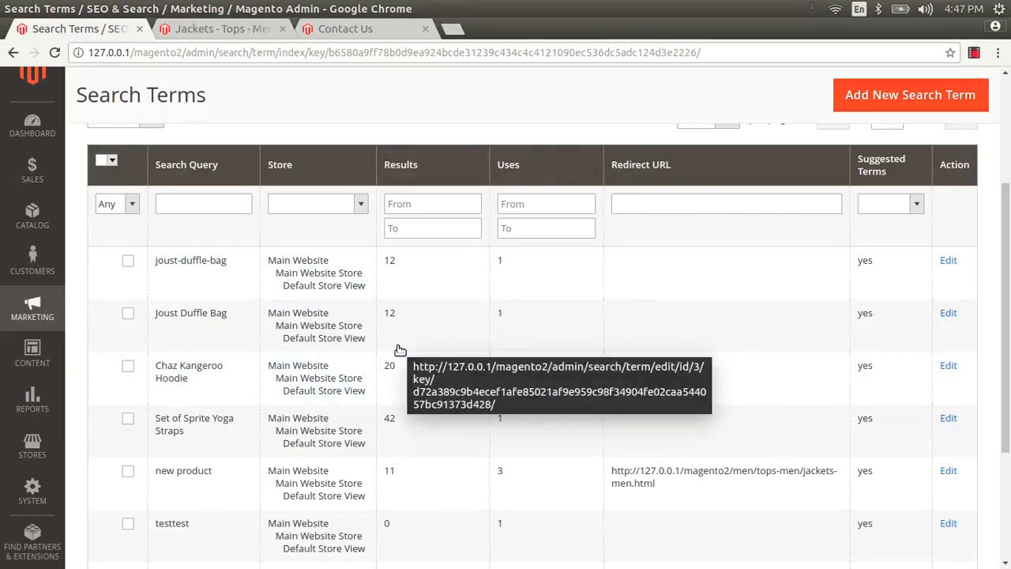
scroll(400, 351, "down", 2)
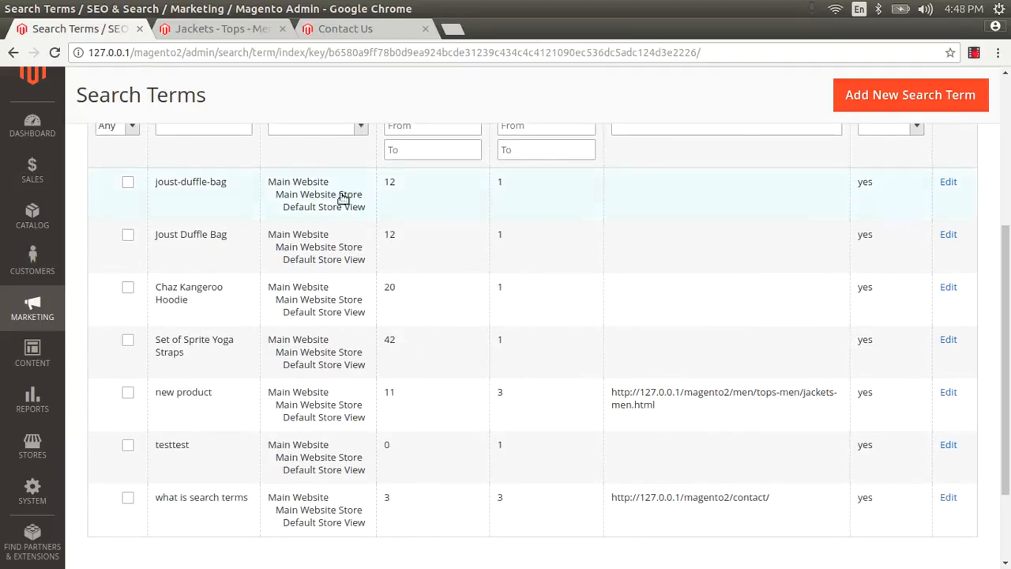
Switch back to the storefront Jackets page and look over the page again
left_click(212, 37)
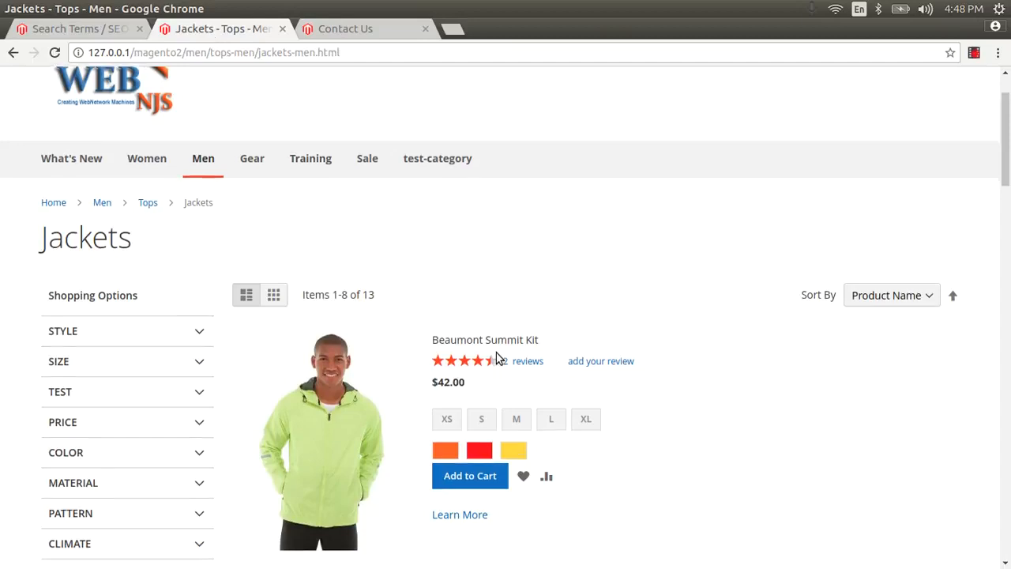
scroll(495, 352, "down", 1)
scroll(496, 352, "up", 2)
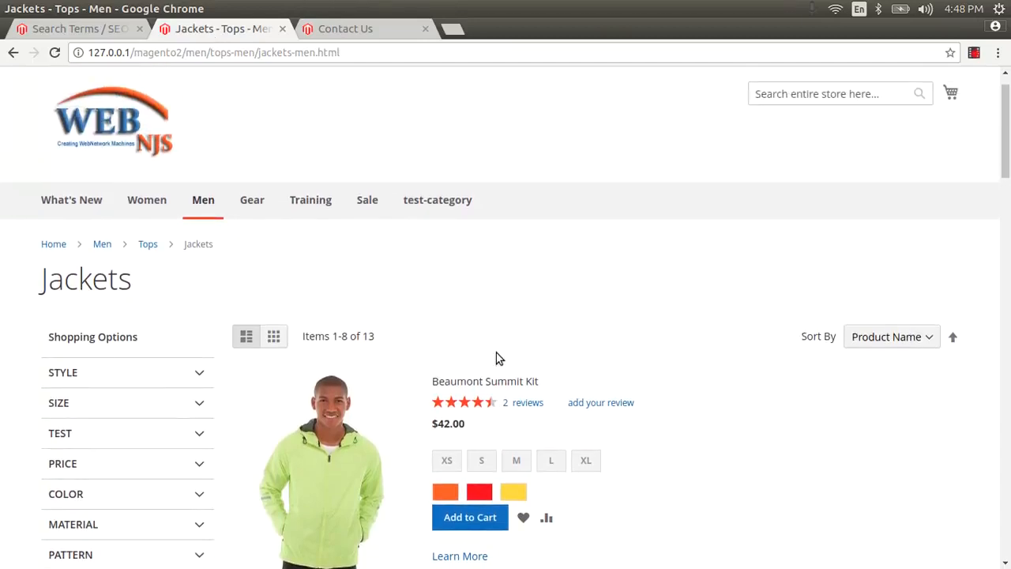